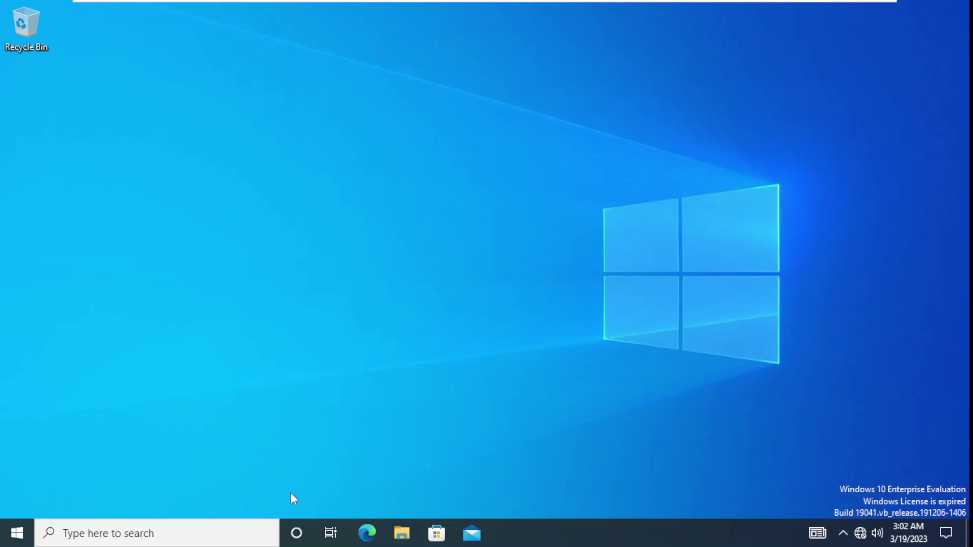
Check the Windows Defender Firewall status in Control Panel's System and Security, then close Control Panel.
{"action": "left_click", "coordinate": [108, 534]}
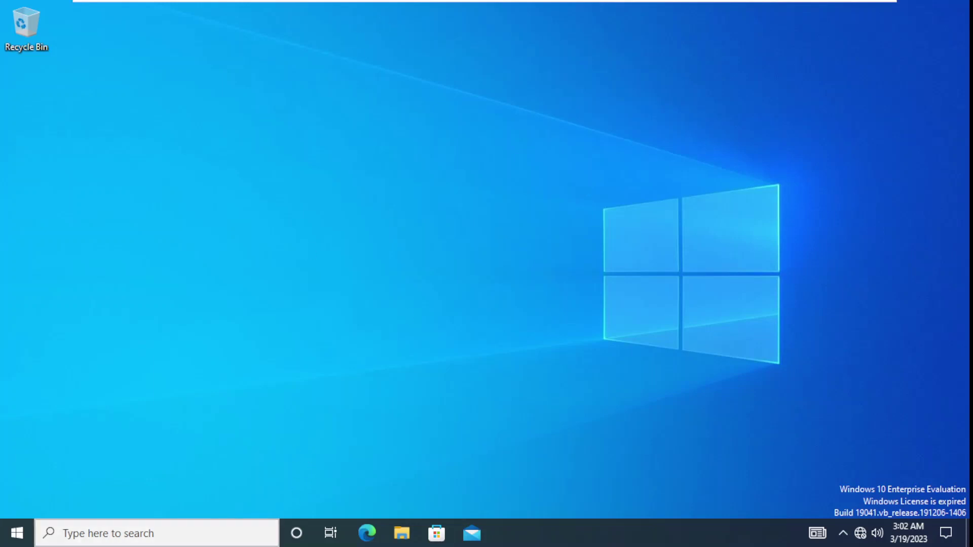
{"action": "type", "text": "con"}
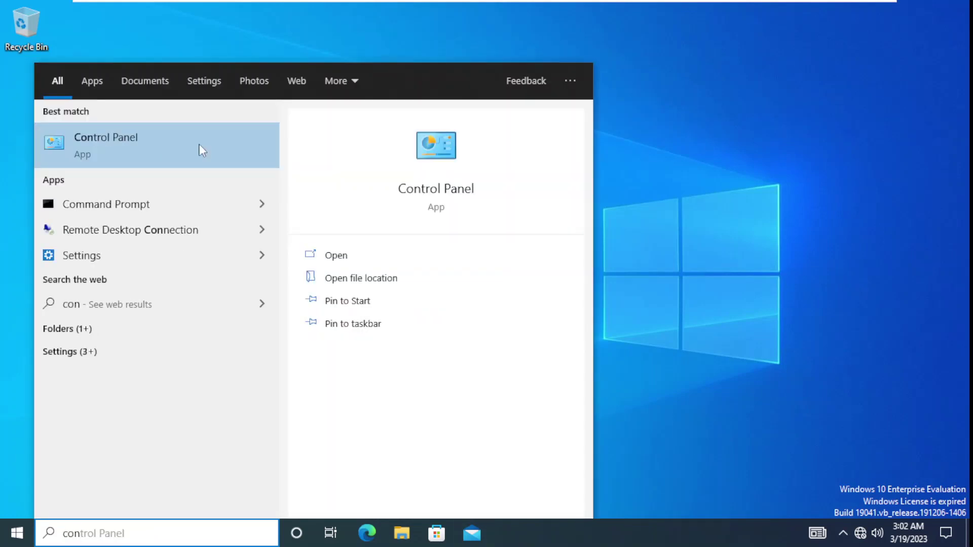
{"action": "left_click", "coordinate": [140, 134]}
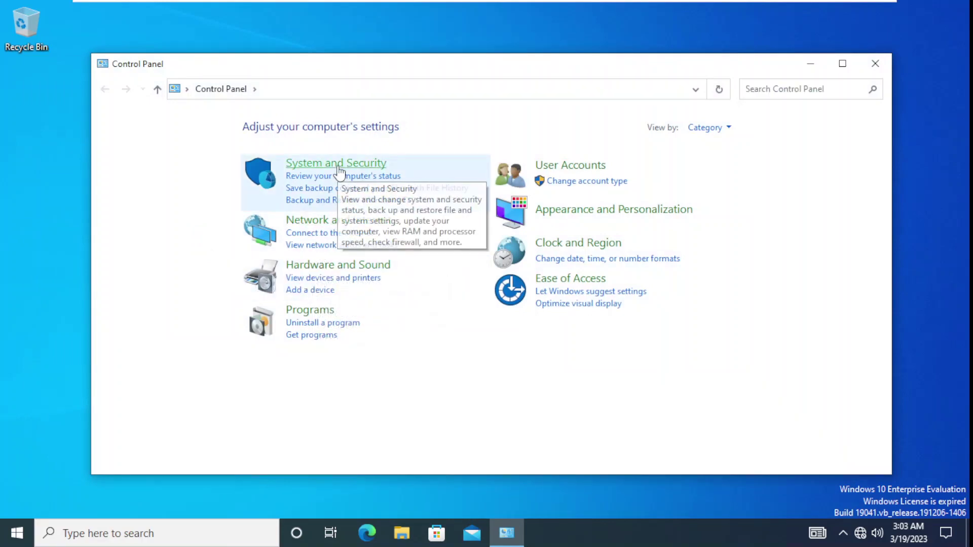
{"action": "left_click", "coordinate": [337, 171]}
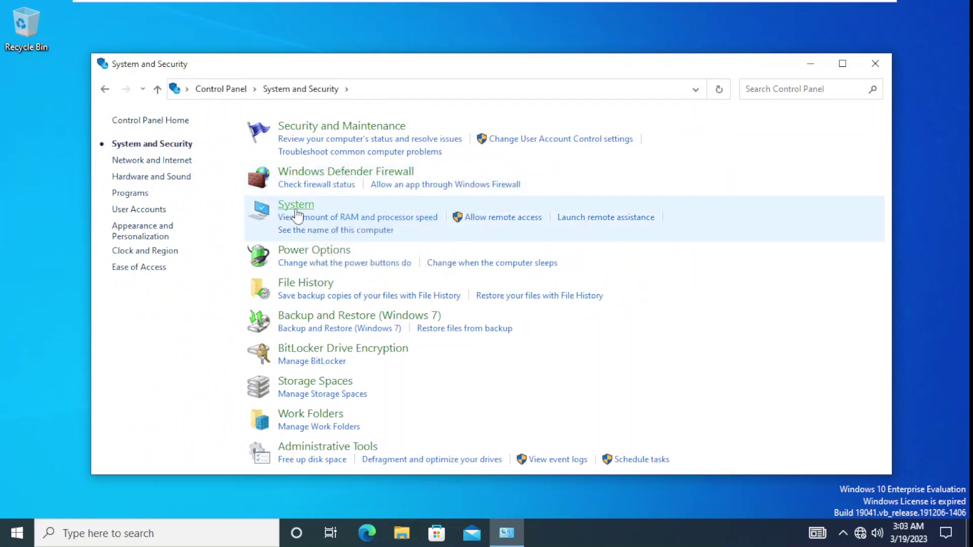
{"action": "left_click", "coordinate": [316, 185]}
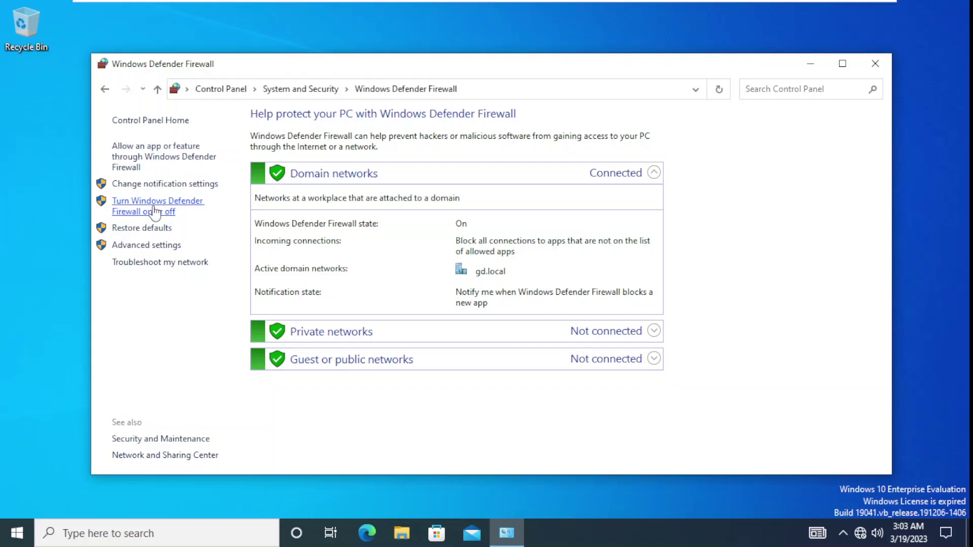
{"action": "left_click", "coordinate": [105, 89]}
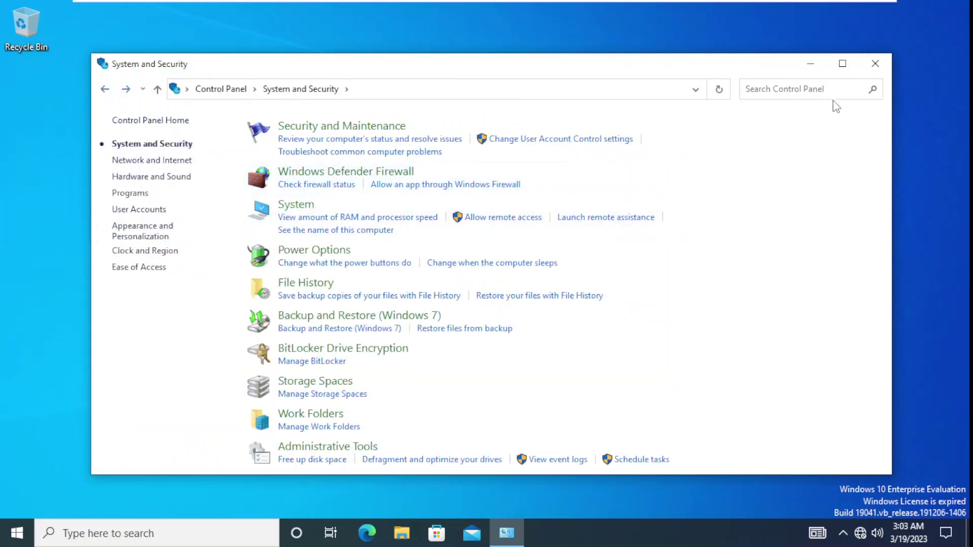
{"action": "left_click", "coordinate": [869, 69]}
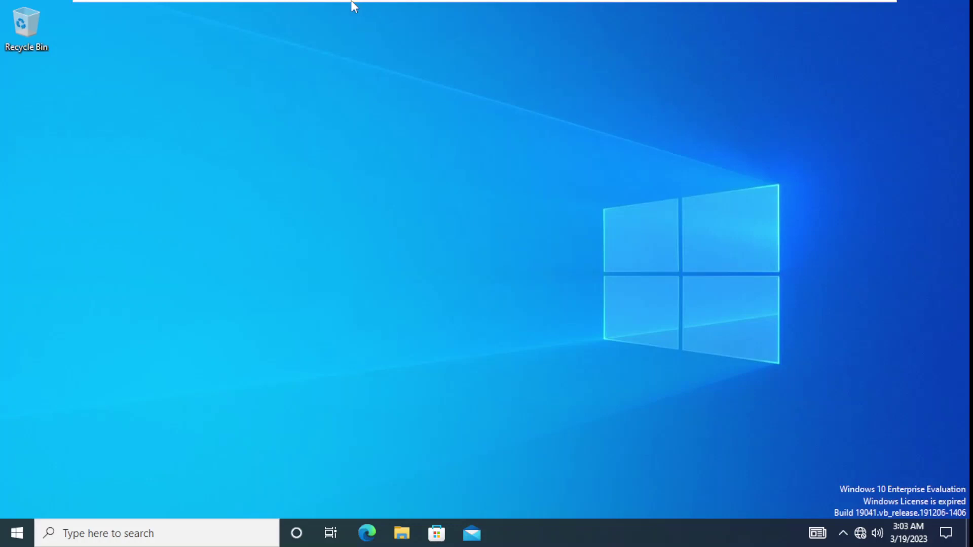
Toggle between the VMware tabs, ending on the Windows Server 2022 virtual machine.
{"action": "mouse_move", "coordinate": [404, 2]}
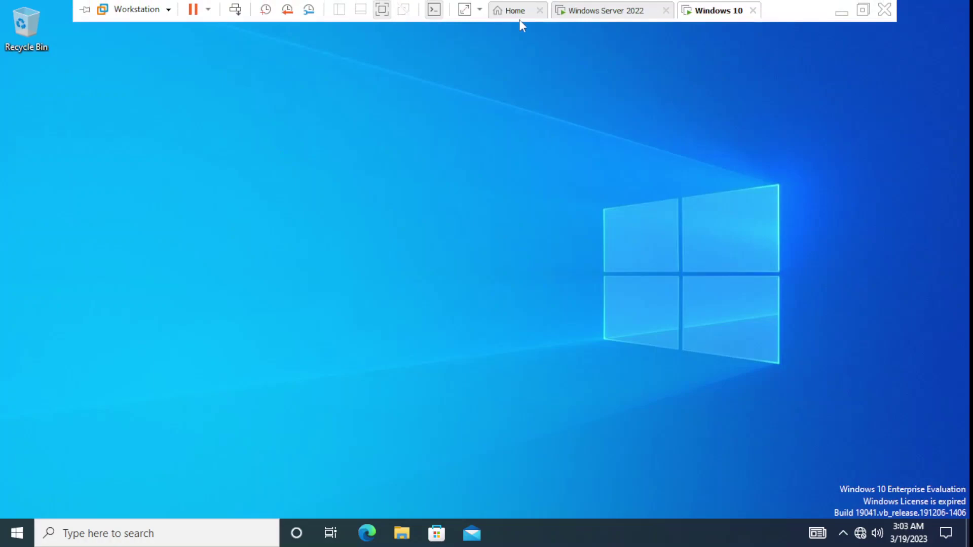
{"action": "left_click", "coordinate": [607, 7]}
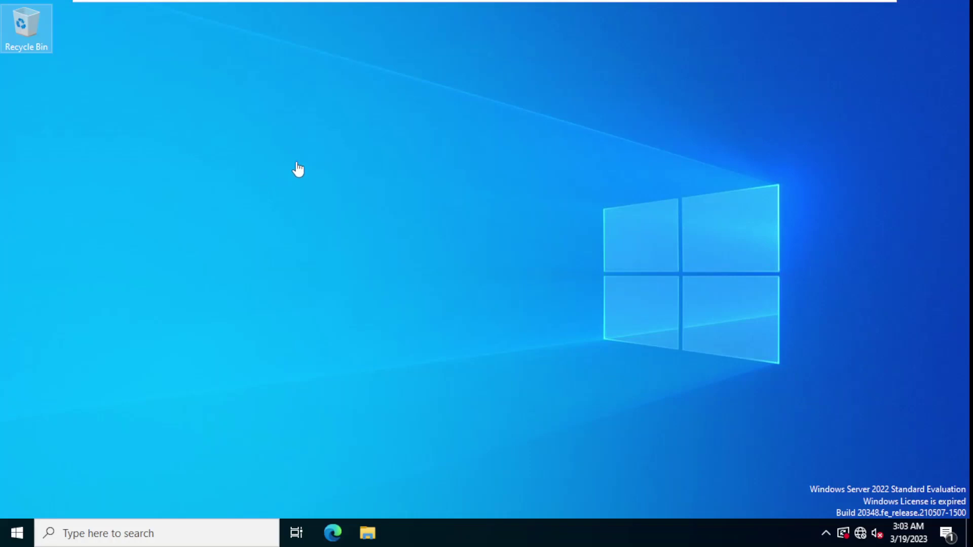
{"action": "mouse_move", "coordinate": [592, 6]}
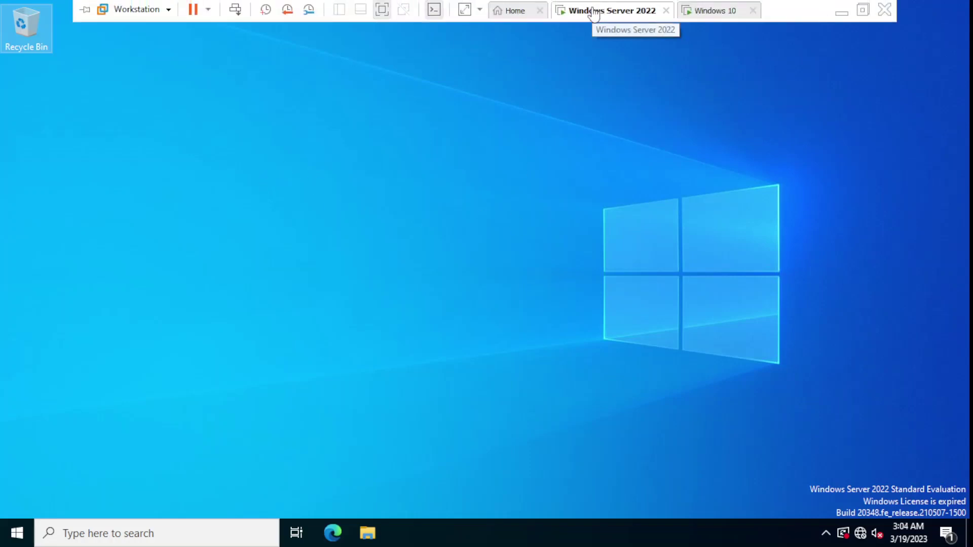
{"action": "left_click", "coordinate": [706, 12]}
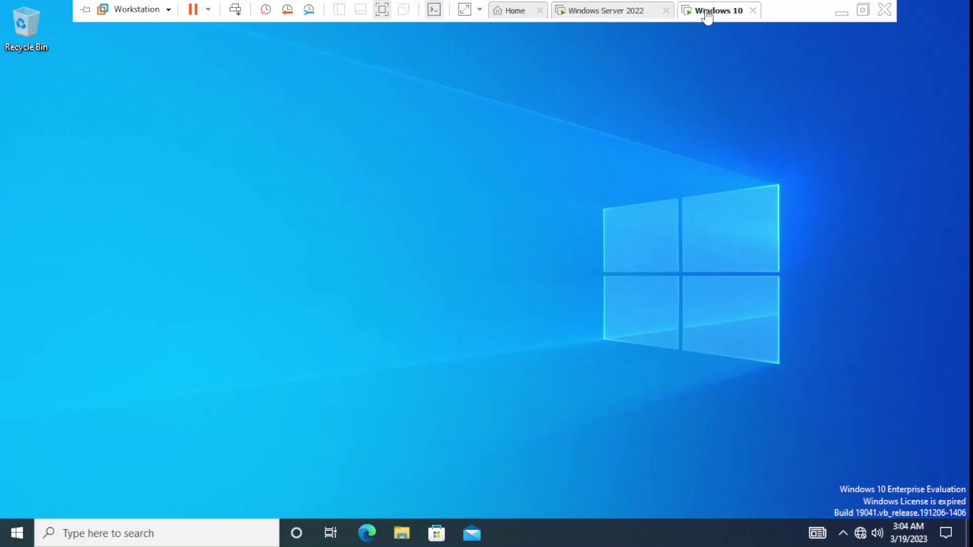
{"action": "left_click", "coordinate": [581, 11]}
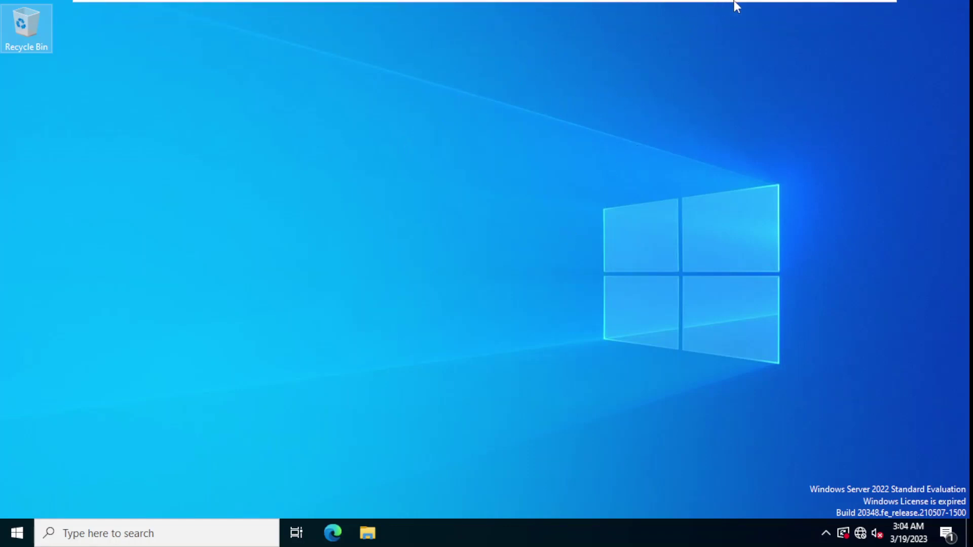
{"action": "mouse_move", "coordinate": [738, 7]}
{"action": "mouse_move", "coordinate": [565, 4]}
{"action": "left_click", "coordinate": [698, 16]}
{"action": "left_click", "coordinate": [630, 21]}
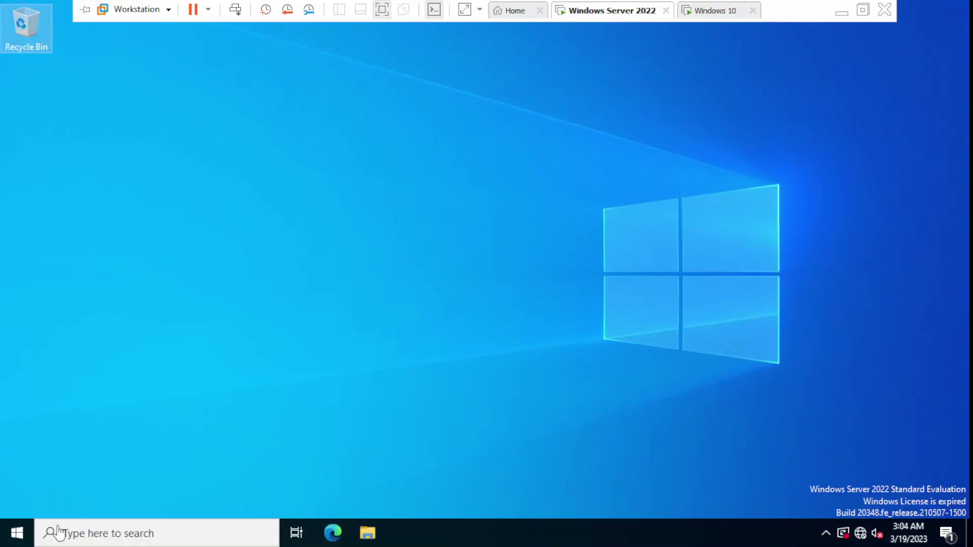
Launch Server Manager from Start, then Group Policy Management from its Tools menu.
{"action": "left_click", "coordinate": [17, 532]}
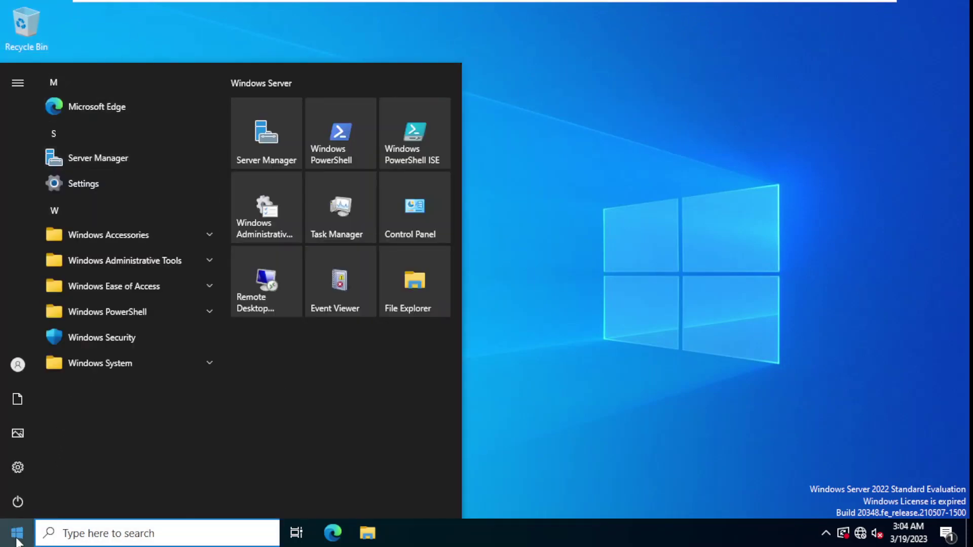
{"action": "left_click", "coordinate": [88, 158]}
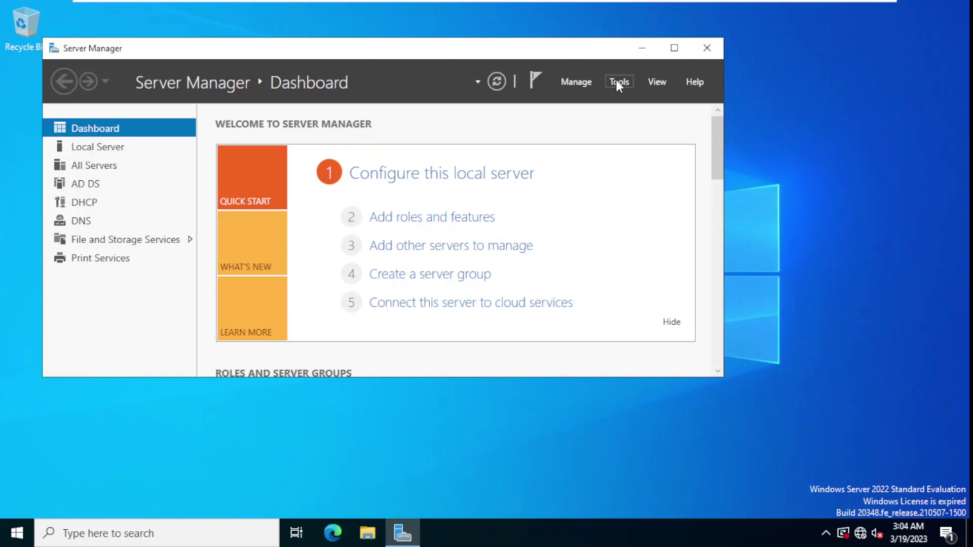
{"action": "left_click", "coordinate": [619, 83]}
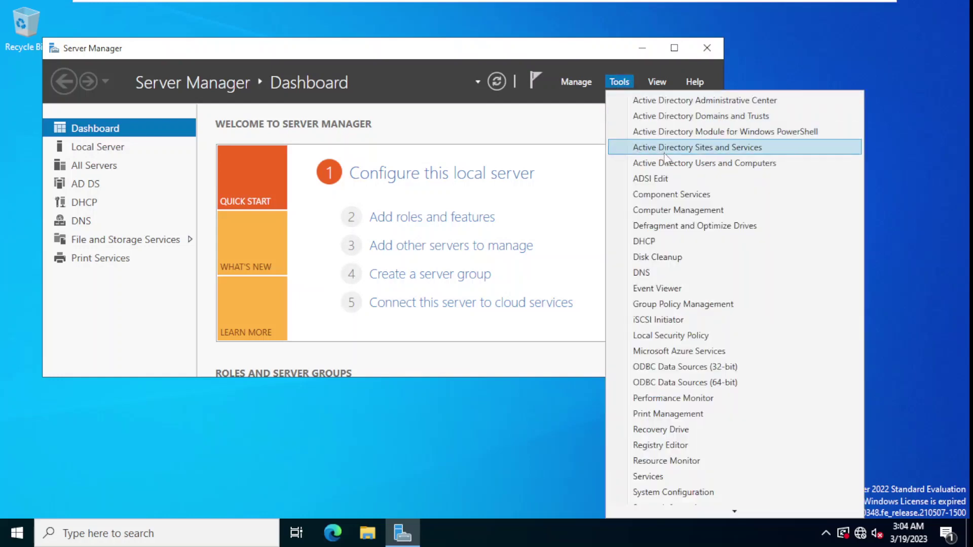
{"action": "left_click", "coordinate": [689, 309]}
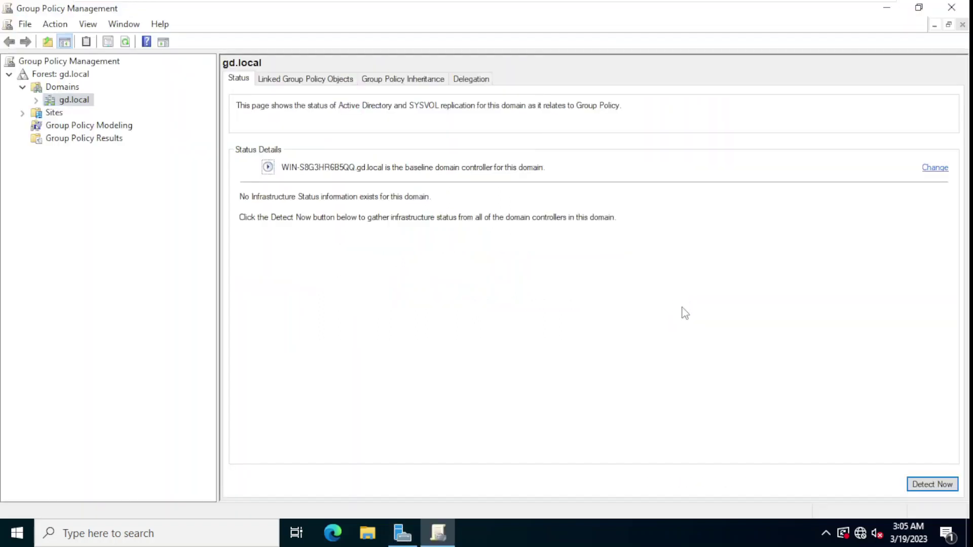
Expand Forest, Domains and gd.local, then select and right-click the gd.local domain.
{"action": "left_click", "coordinate": [27, 95]}
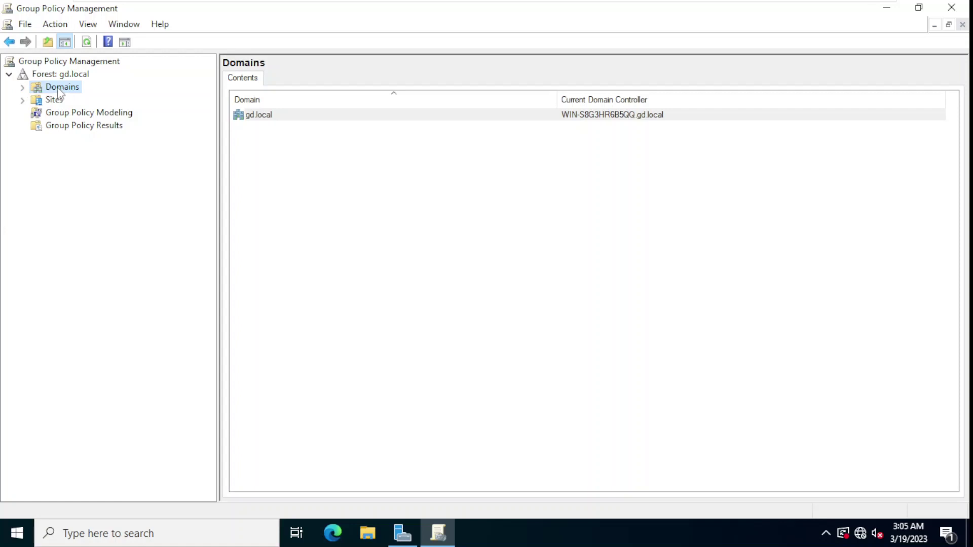
{"action": "left_click", "coordinate": [23, 87]}
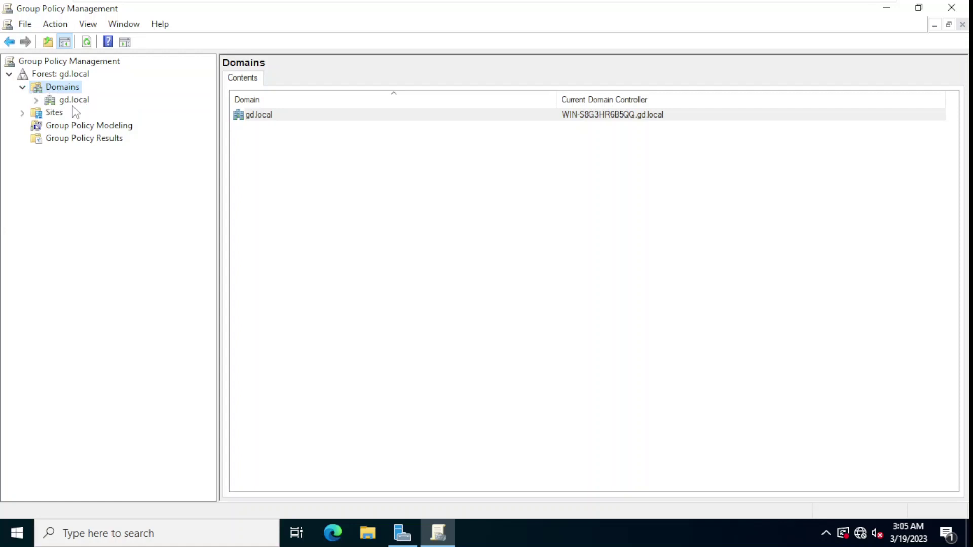
{"action": "left_click", "coordinate": [37, 101]}
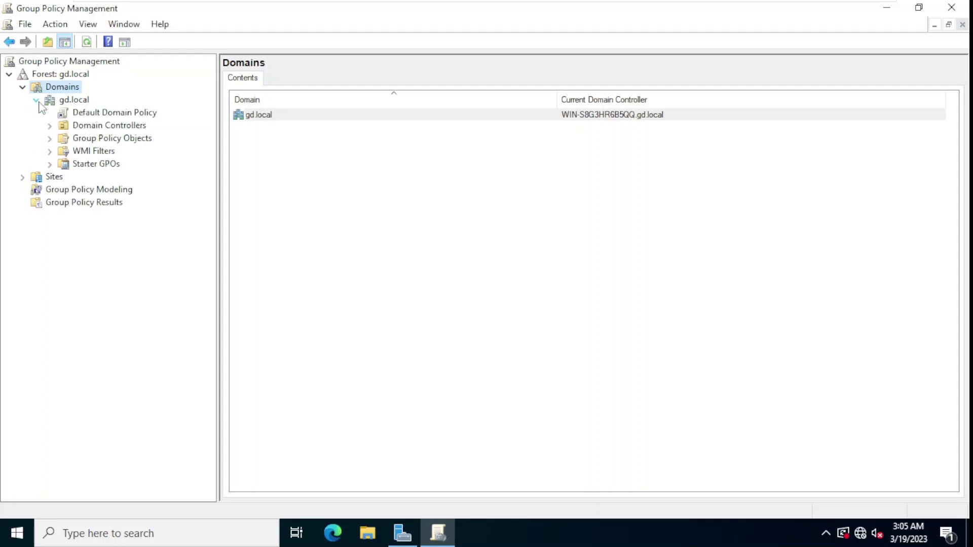
{"action": "left_click", "coordinate": [75, 100]}
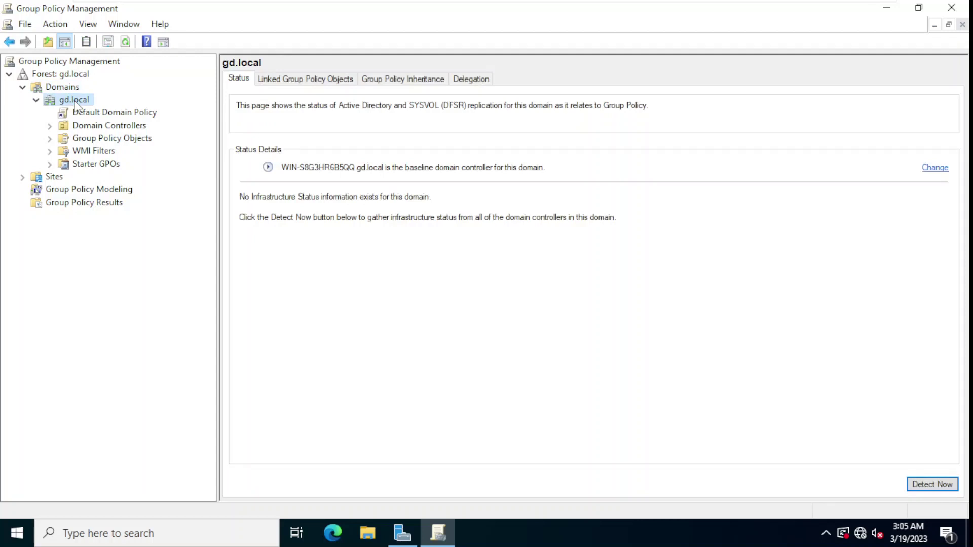
{"action": "right_click", "coordinate": [75, 104]}
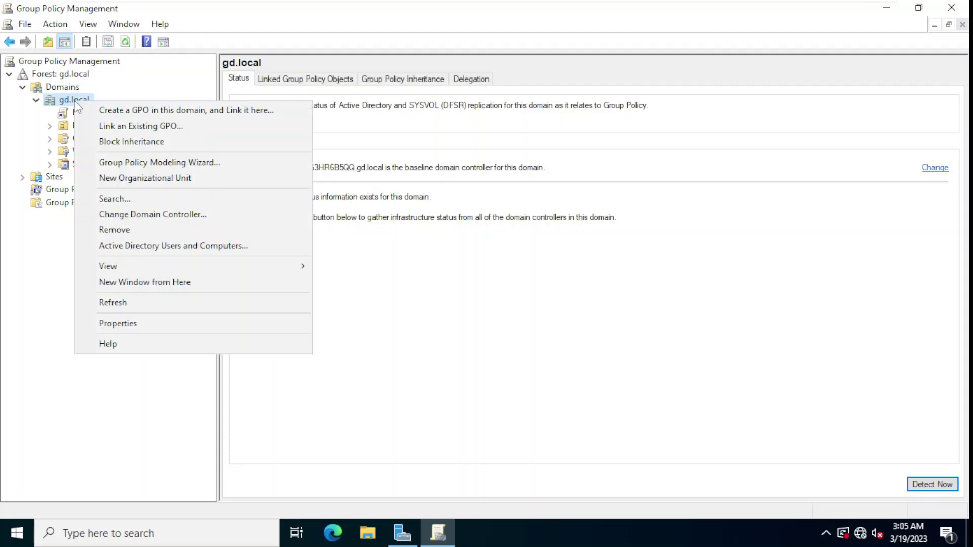
Use 'Create a GPO in this domain, and Link it here' to add a GPO named Restrict_Access.
{"action": "left_click", "coordinate": [103, 112]}
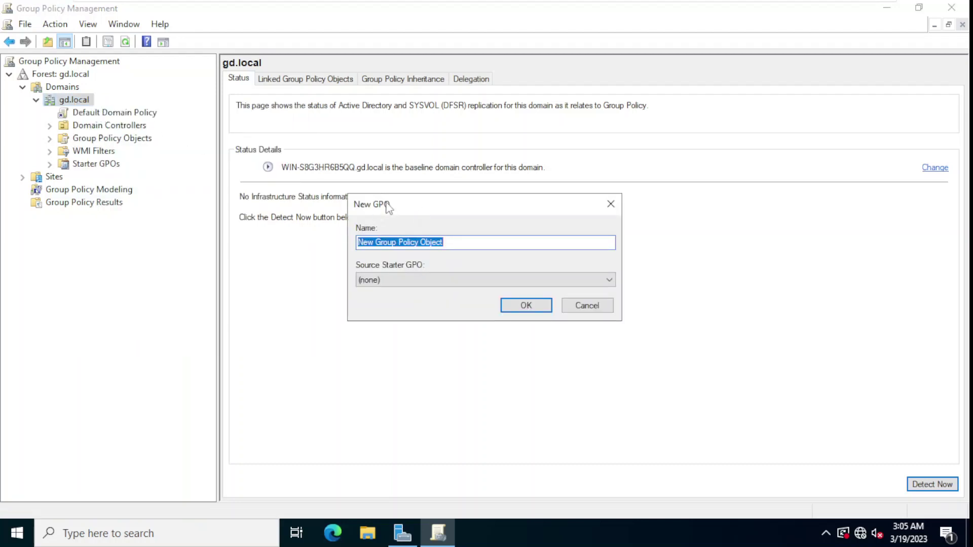
{"action": "left_click_drag", "start_coordinate": [410, 205], "coordinate": [383, 200]}
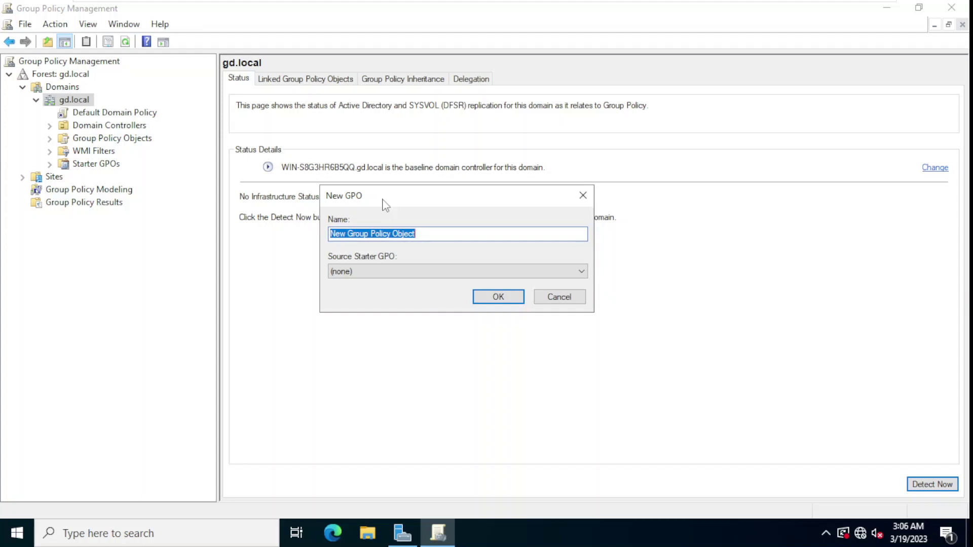
{"action": "type", "text": "Restrict_Access"}
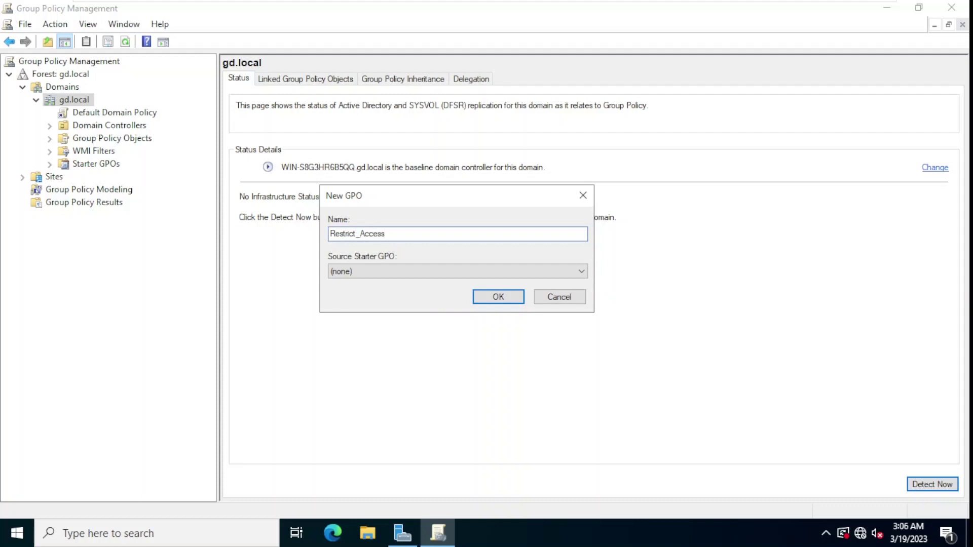
{"action": "left_click", "coordinate": [498, 297]}
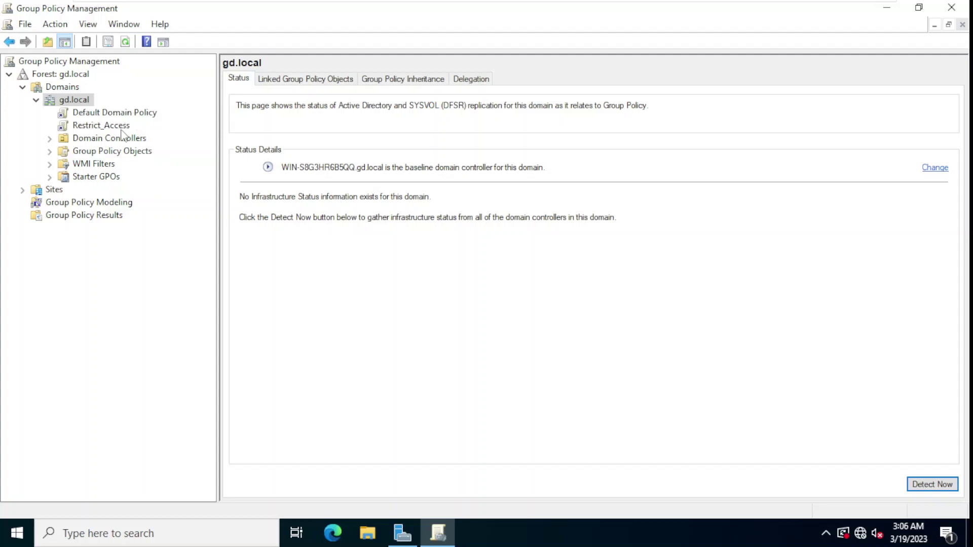
Select the Restrict_Access GPO and open it with Edit in Group Policy Management Editor.
{"action": "left_click", "coordinate": [98, 131]}
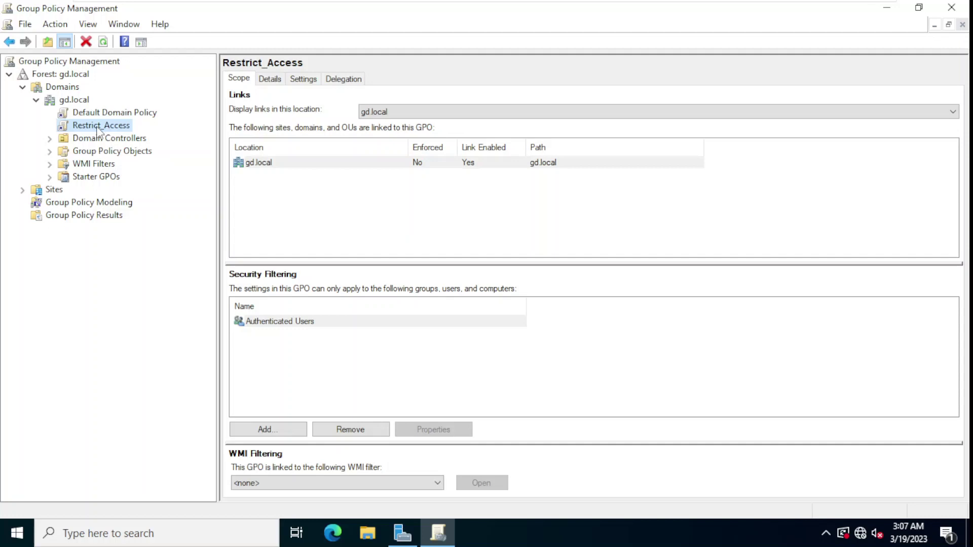
{"action": "right_click", "coordinate": [97, 131]}
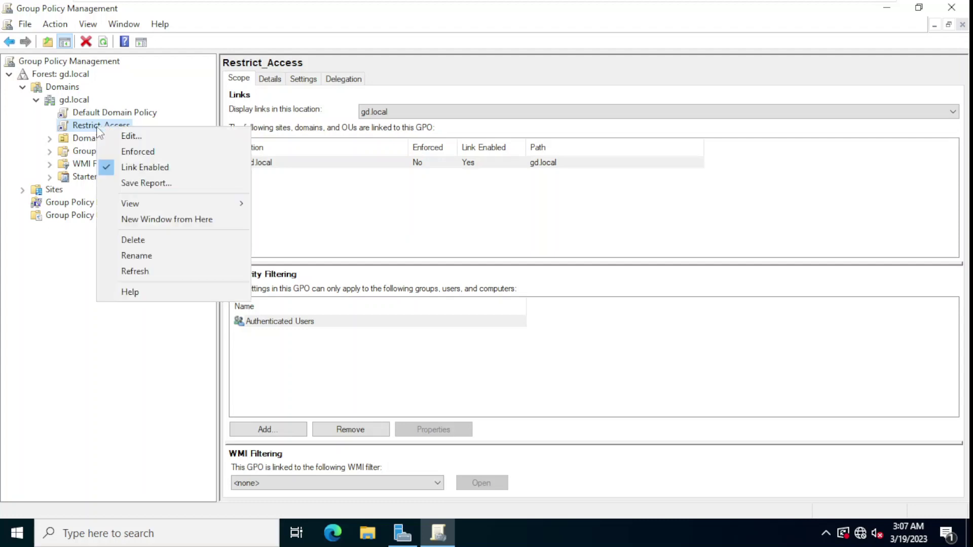
{"action": "left_click", "coordinate": [122, 135]}
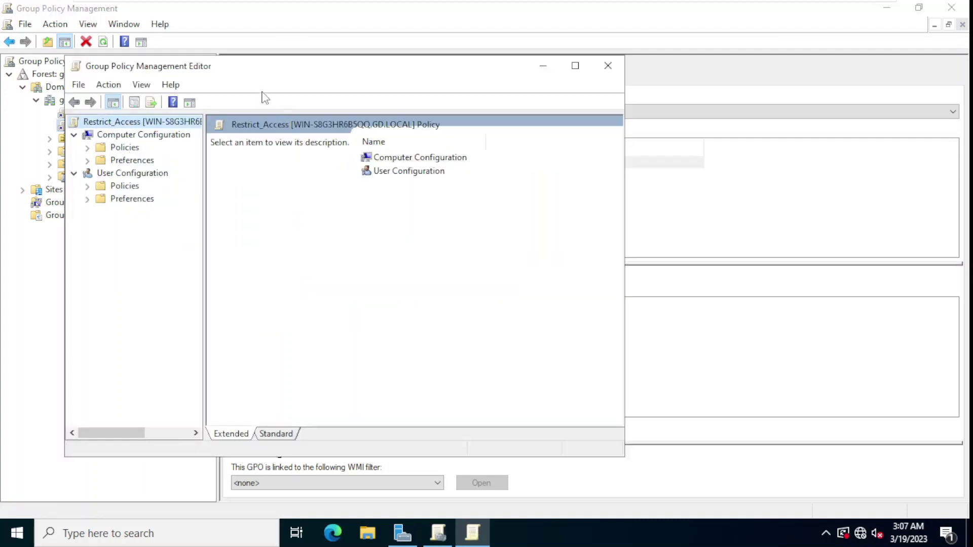
{"action": "left_click_drag", "start_coordinate": [267, 69], "coordinate": [296, 78]}
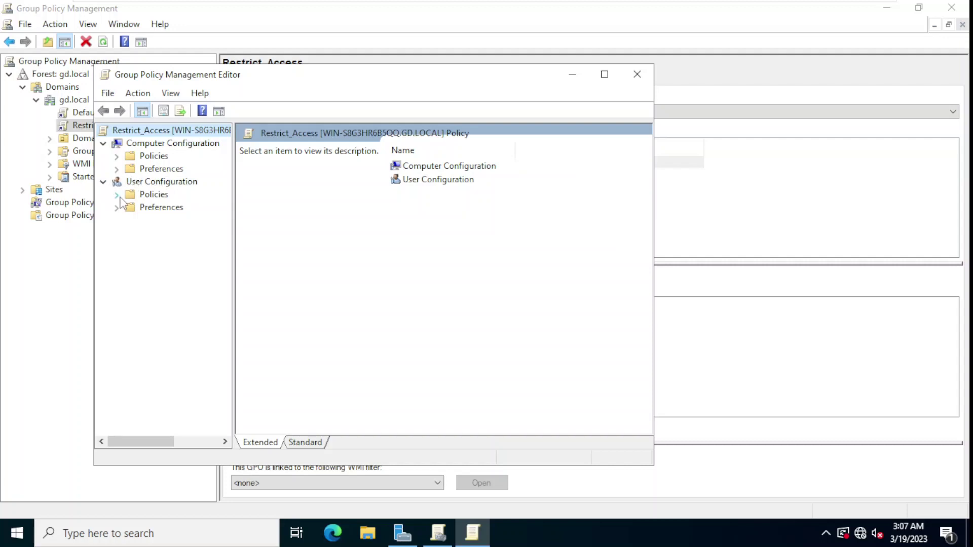
Under User Configuration > Policies > Administrative Templates > Control Panel, open 'Prohibit access to Control Panel and PC settings'.
{"action": "left_click", "coordinate": [117, 196]}
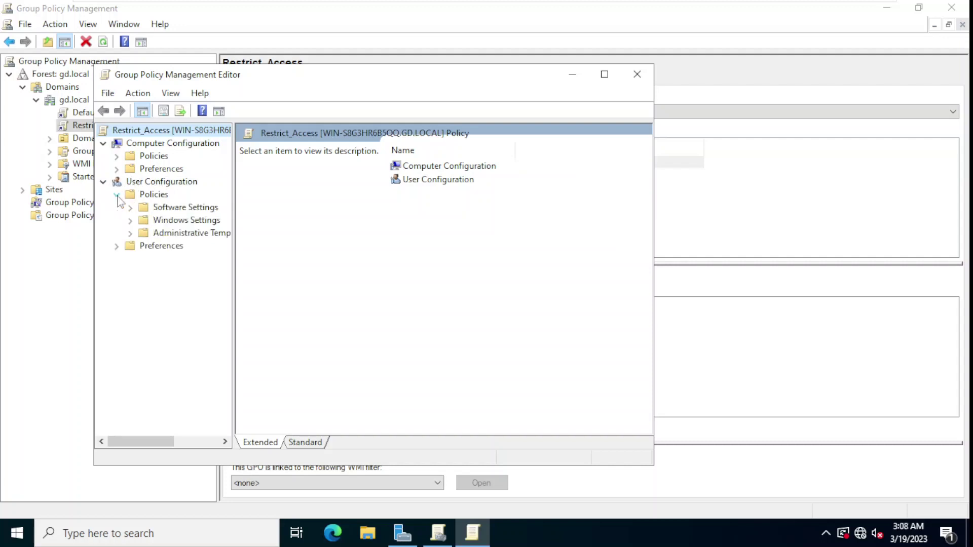
{"action": "left_click", "coordinate": [131, 233]}
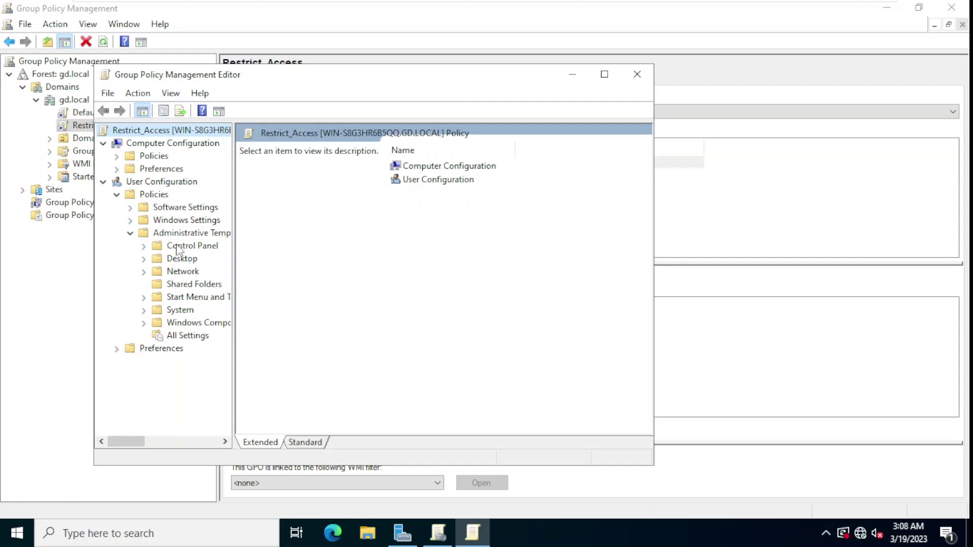
{"action": "double_click", "coordinate": [191, 246]}
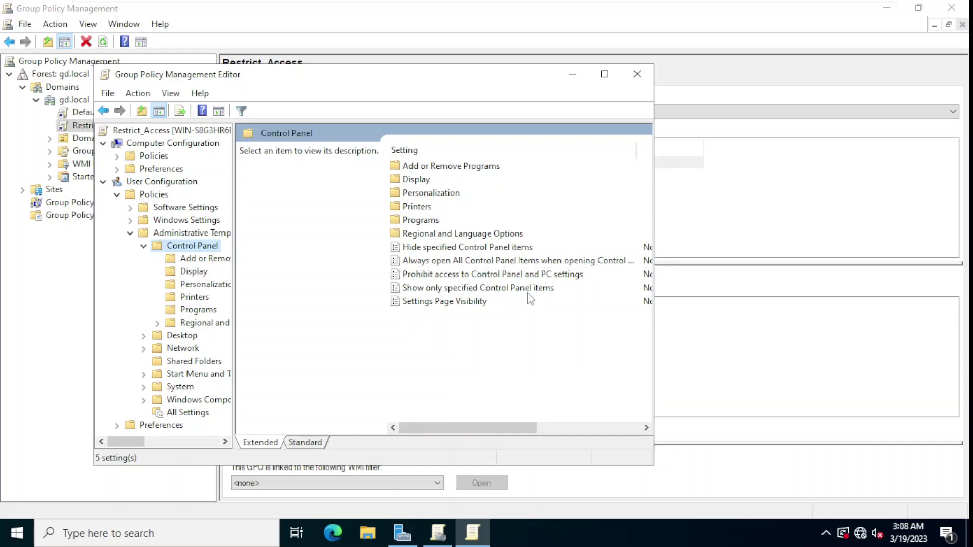
{"action": "left_click", "coordinate": [429, 276]}
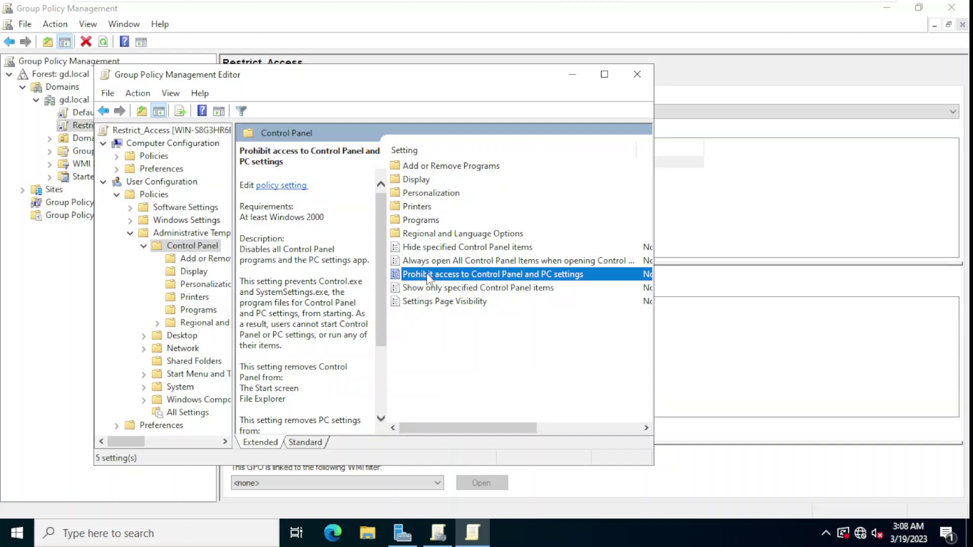
{"action": "double_click", "coordinate": [429, 276]}
{"action": "left_click_drag", "start_coordinate": [483, 105], "coordinate": [530, 86]}
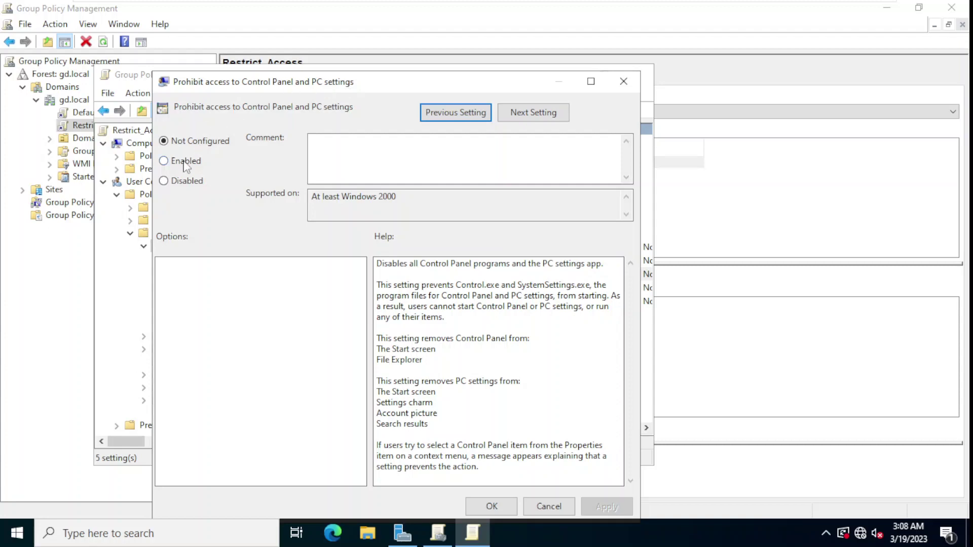
Set 'Prohibit access to Control Panel and PC settings' to Enabled, apply it, and close the editor.
{"action": "left_click", "coordinate": [185, 163]}
{"action": "left_click_drag", "start_coordinate": [415, 92], "coordinate": [422, 87]}
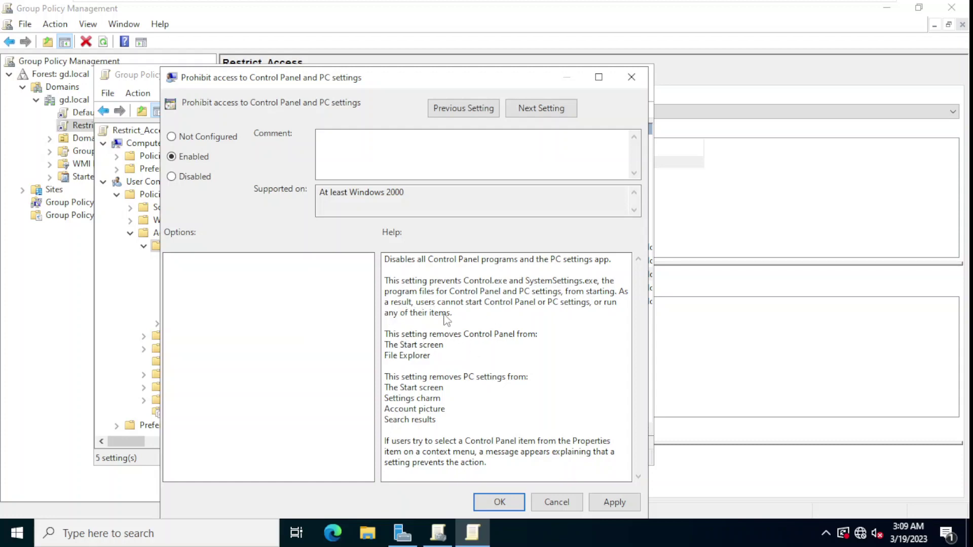
{"action": "left_click", "coordinate": [605, 503]}
{"action": "left_click", "coordinate": [499, 503]}
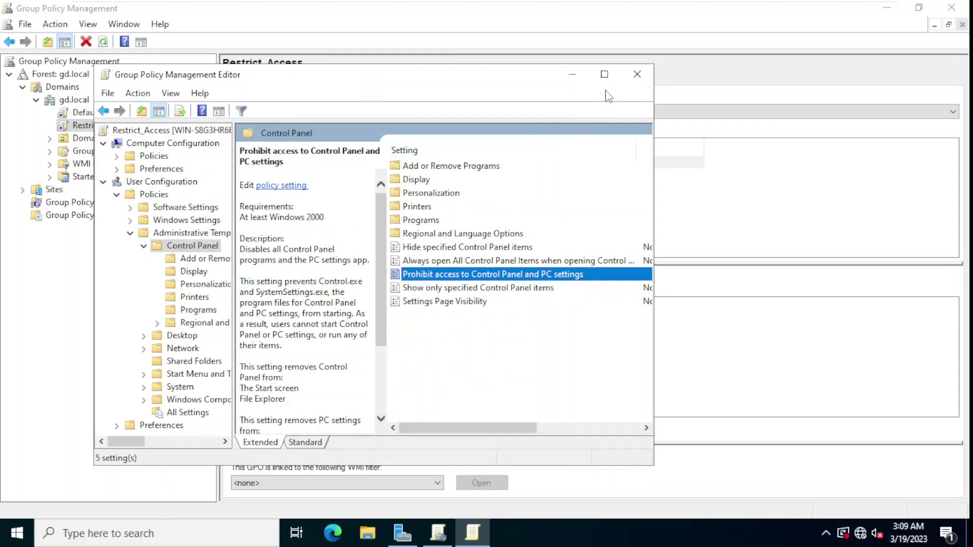
{"action": "left_click", "coordinate": [637, 76]}
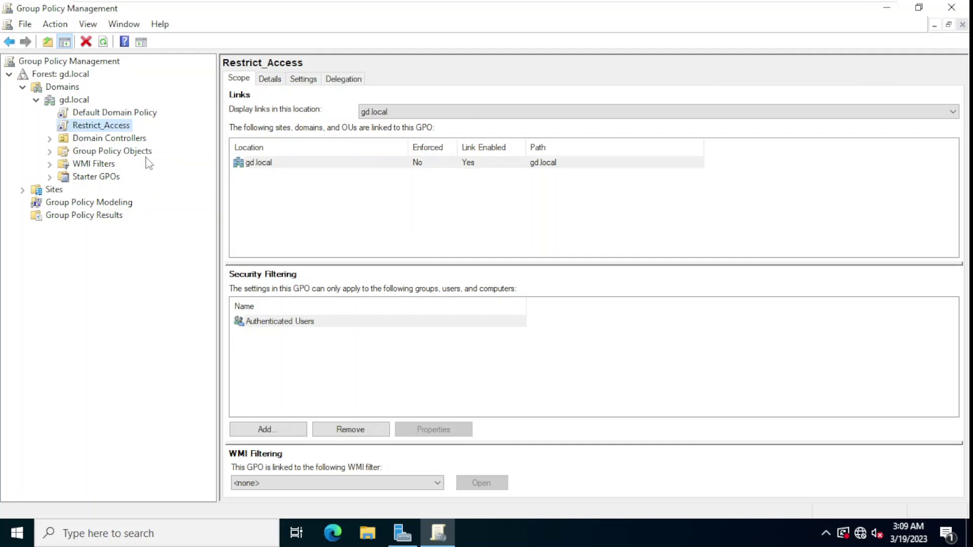
Mark the Restrict_Access link on gd.local as Enforced.
{"action": "right_click", "coordinate": [81, 125]}
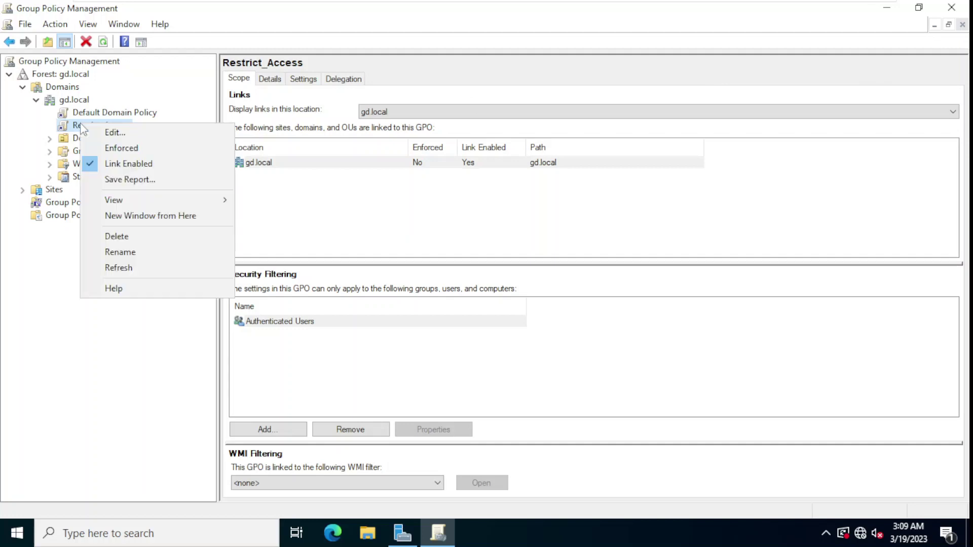
{"action": "left_click", "coordinate": [117, 148]}
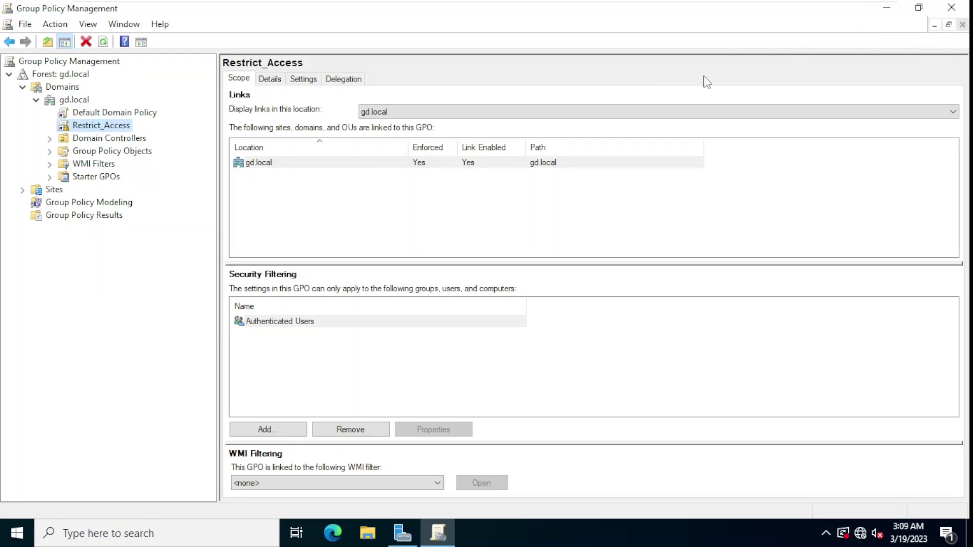
Close Group Policy Management and Server Manager, then refresh the server desktop.
{"action": "left_click", "coordinate": [952, 7]}
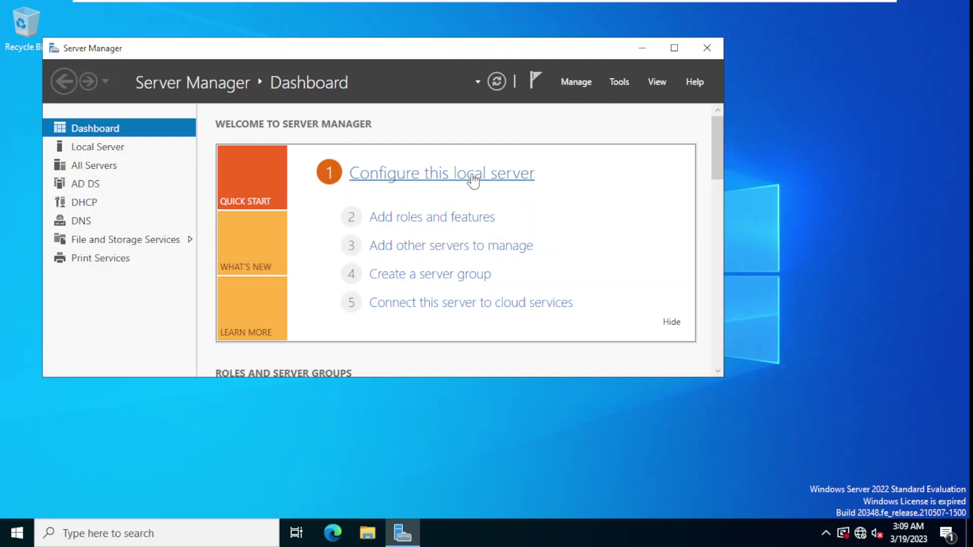
{"action": "left_click", "coordinate": [708, 48]}
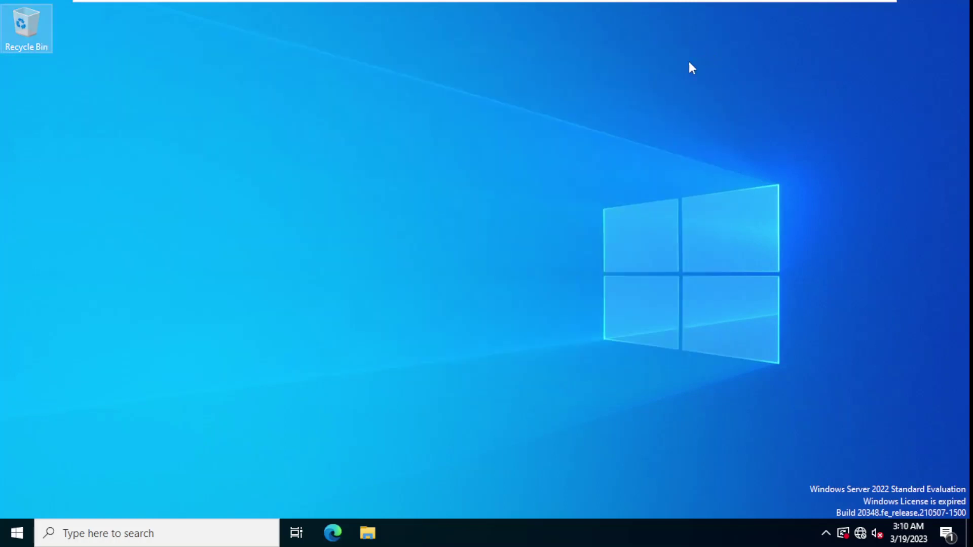
{"action": "right_click", "coordinate": [368, 155]}
{"action": "left_click", "coordinate": [404, 194]}
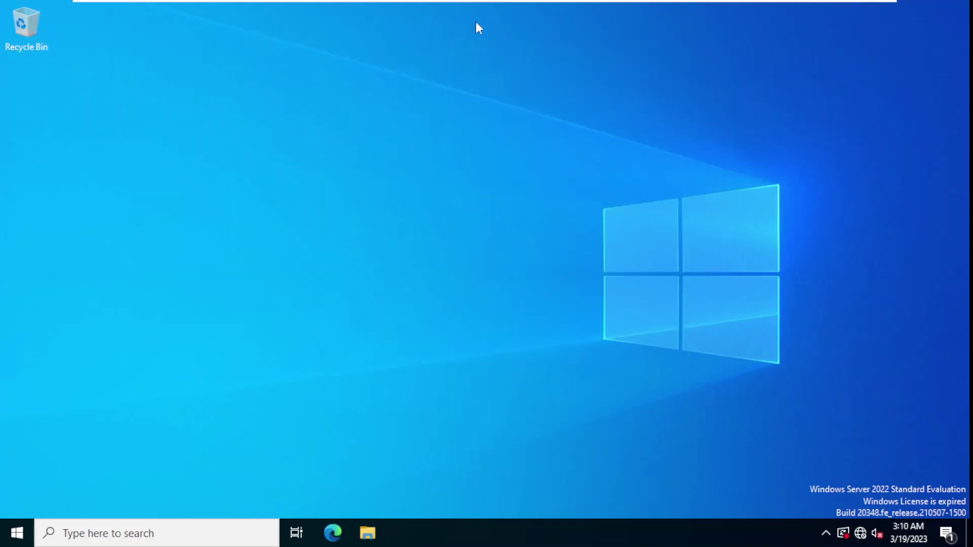
Switch VMware to the Windows 10 virtual machine.
{"action": "mouse_move", "coordinate": [482, 1]}
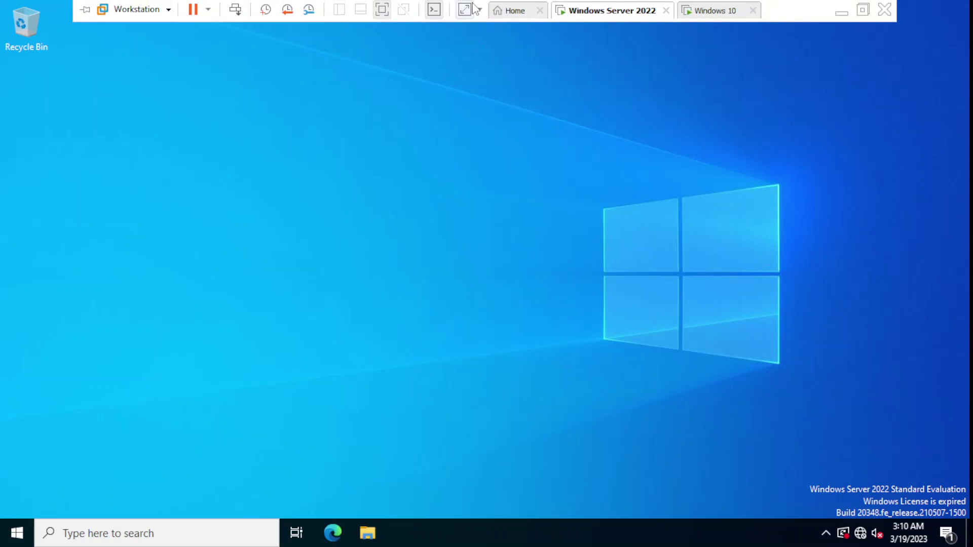
{"action": "left_click", "coordinate": [709, 20]}
{"action": "left_click", "coordinate": [635, 20]}
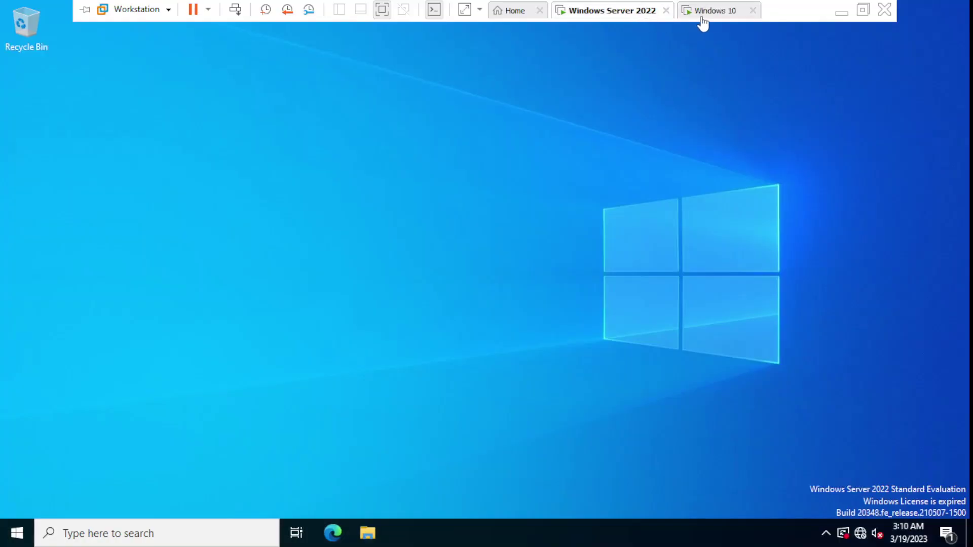
{"action": "left_click", "coordinate": [714, 18]}
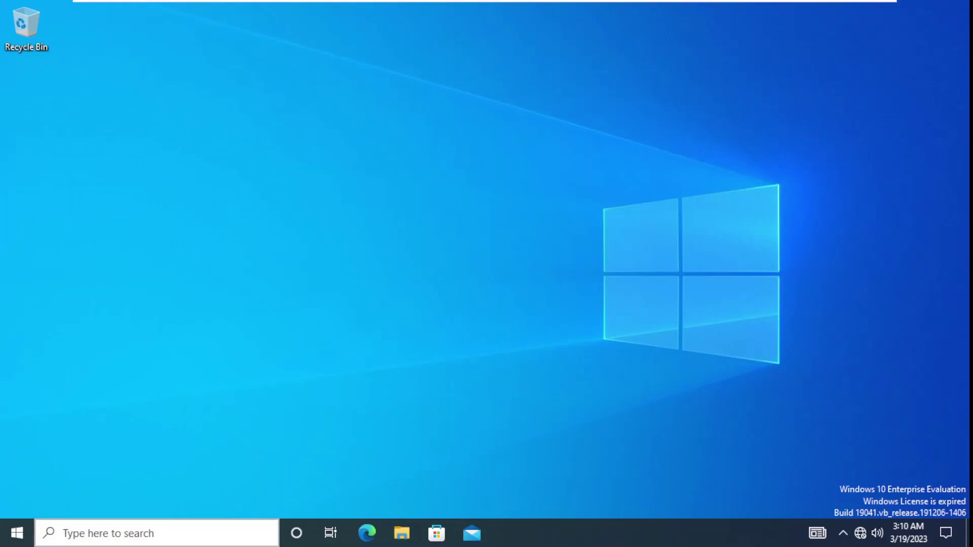
Sign out of the Windows 10 client with logoff in Command Prompt, then switch to Windows Server 2022.
{"action": "left_click", "coordinate": [171, 536]}
{"action": "type", "text": "cmd"}
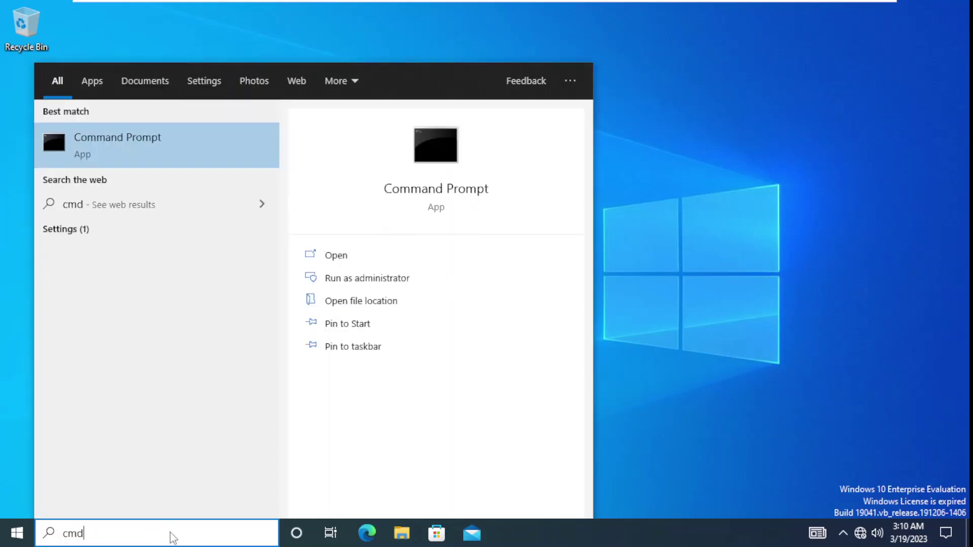
{"action": "key", "text": "Return"}
{"action": "type", "text": "lofoff"}
{"action": "key", "text": "Return"}
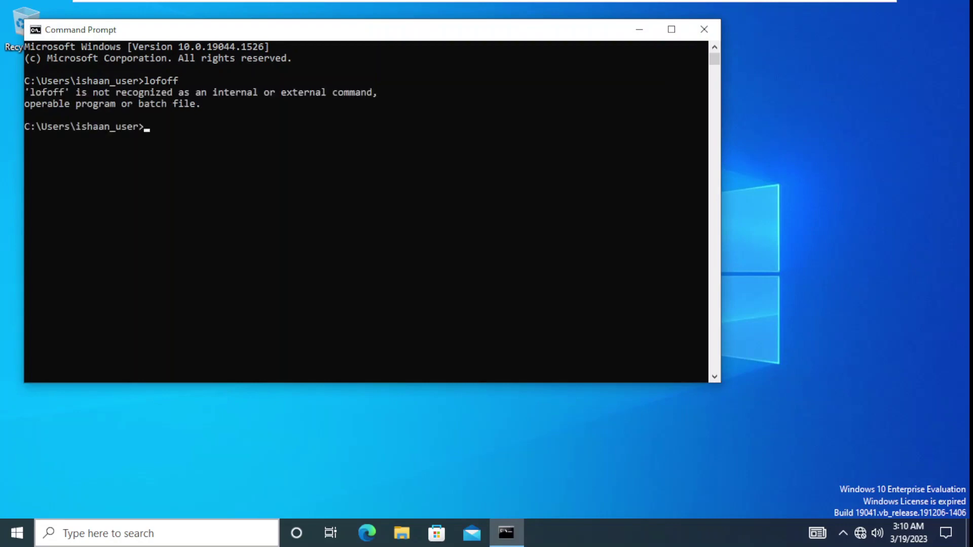
{"action": "type", "text": "logoff"}
{"action": "key", "text": "Return"}
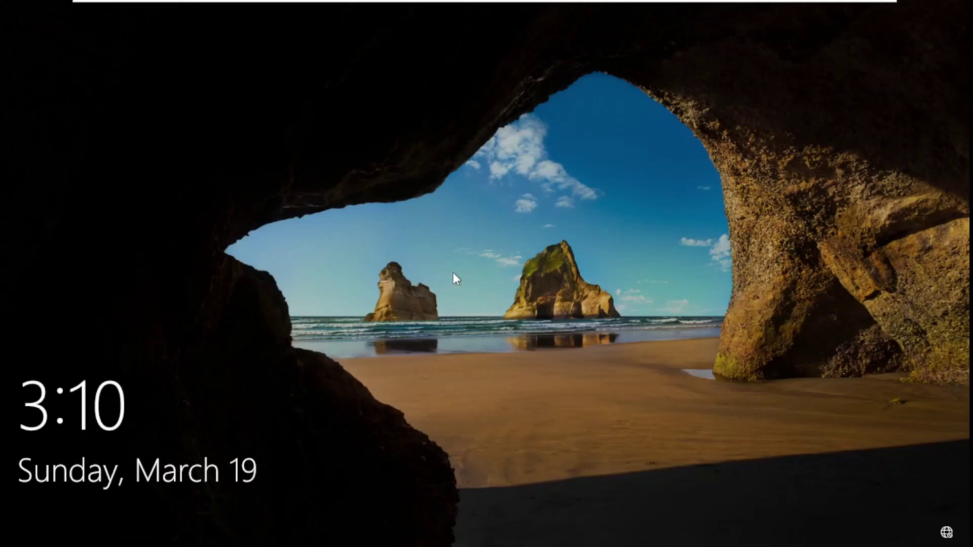
{"action": "left_click", "coordinate": [456, 279]}
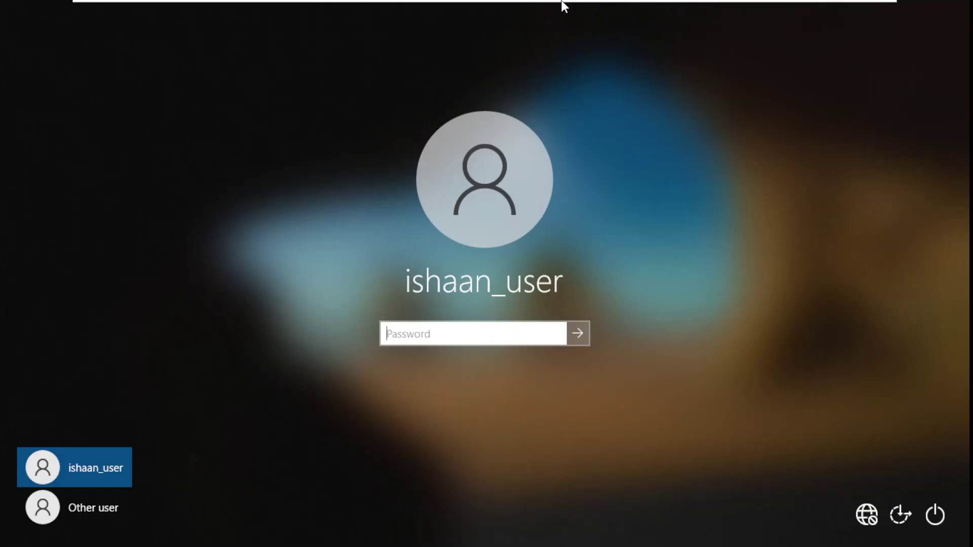
{"action": "left_click", "coordinate": [588, 11]}
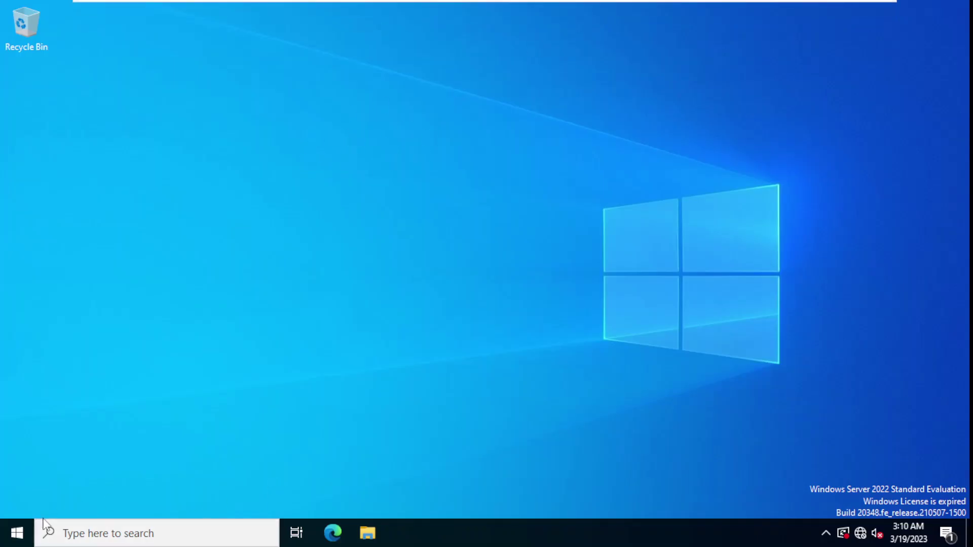
Launch Server Manager and open Active Directory Users and Computers from Tools.
{"action": "left_click", "coordinate": [17, 533]}
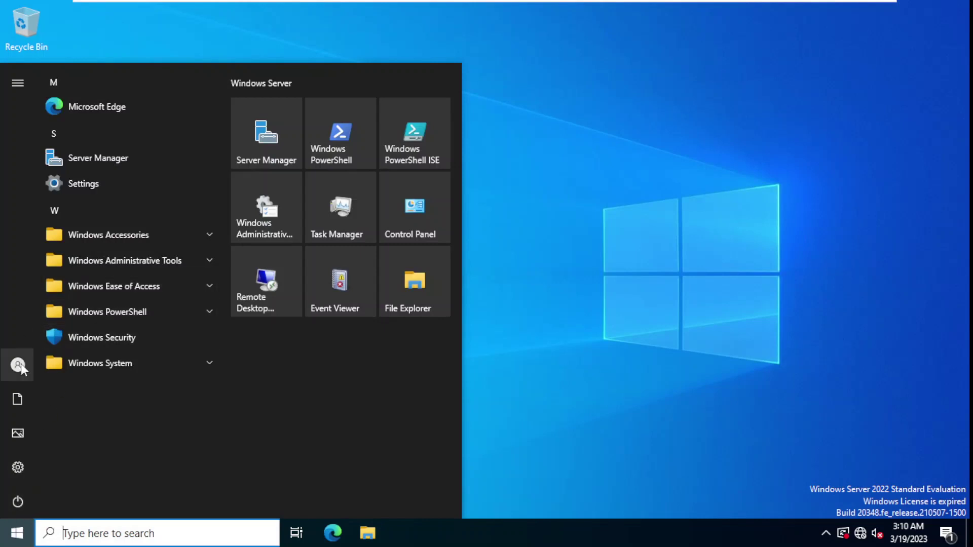
{"action": "left_click", "coordinate": [278, 157]}
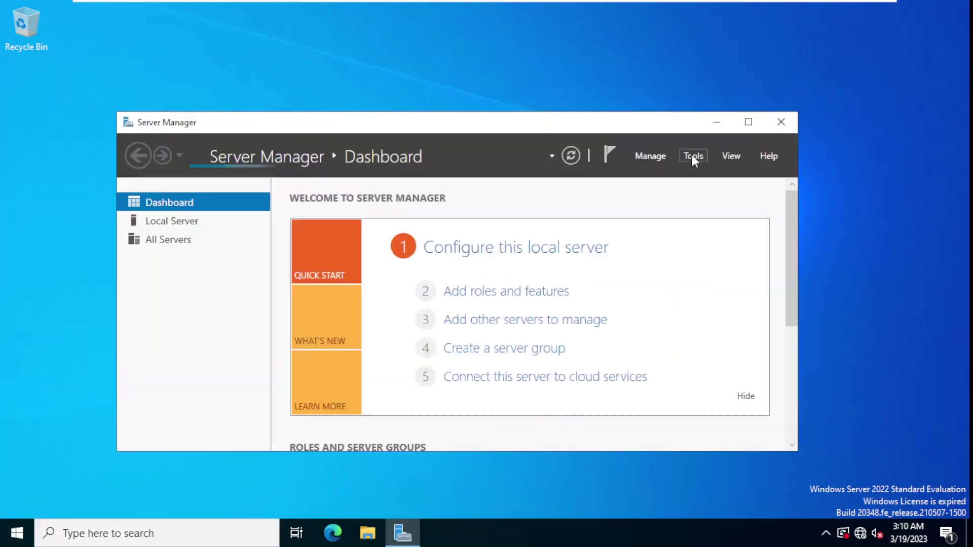
{"action": "left_click", "coordinate": [693, 157]}
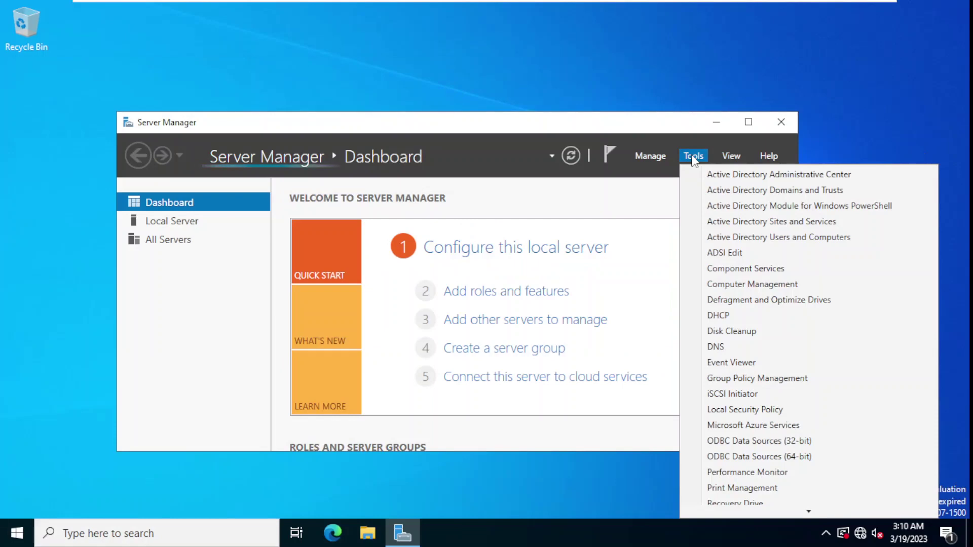
{"action": "left_click", "coordinate": [789, 236]}
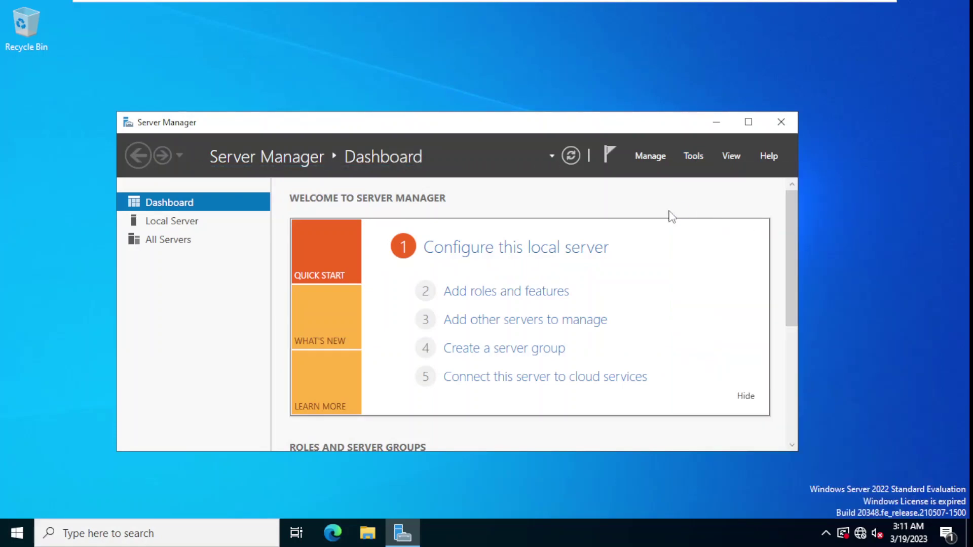
Maximize the window, select the domain user in gd.local's Users container, then close it.
{"action": "scroll", "coordinate": [299, 250], "scroll_direction": "down", "scroll_amount": 2}
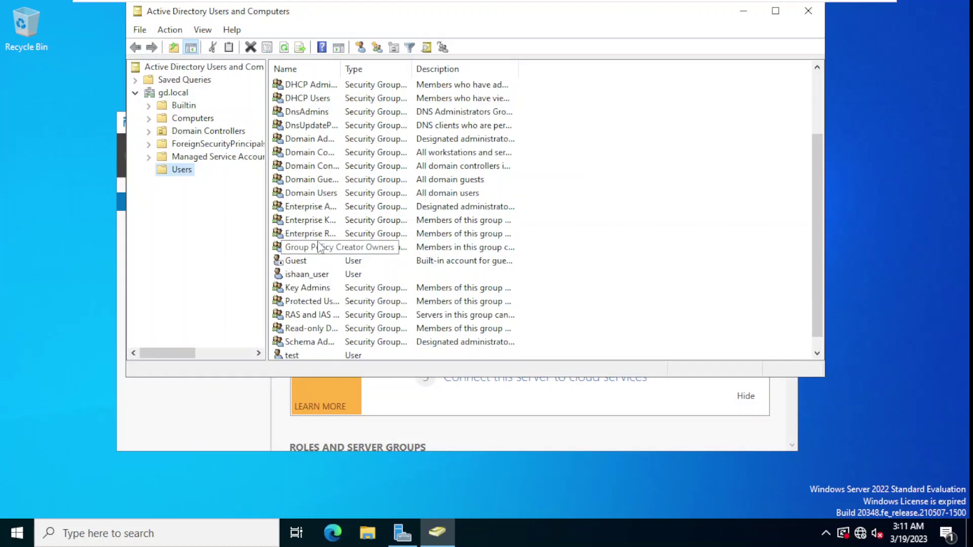
{"action": "scroll", "coordinate": [307, 248], "scroll_direction": "down", "scroll_amount": 1}
{"action": "scroll", "coordinate": [341, 256], "scroll_direction": "up", "scroll_amount": 1}
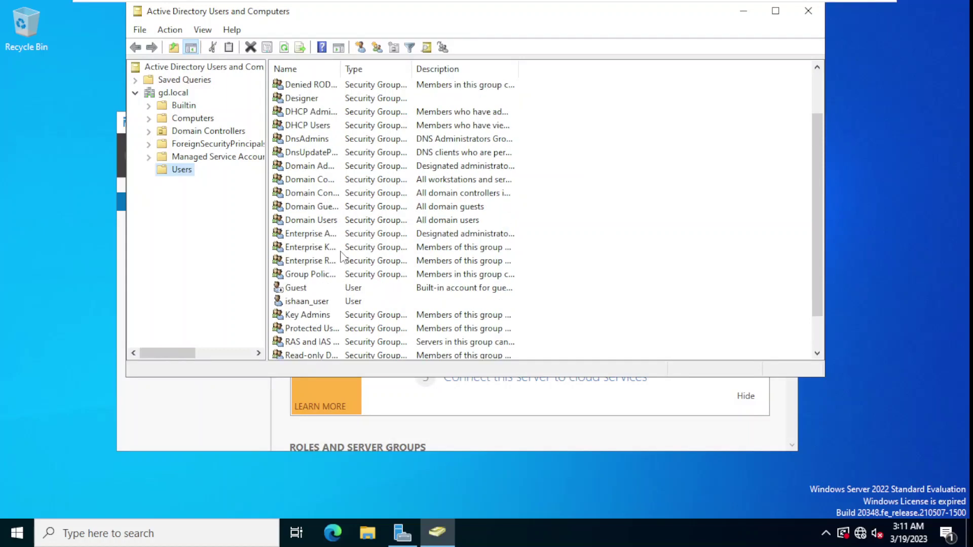
{"action": "scroll", "coordinate": [340, 256], "scroll_direction": "up", "scroll_amount": 2}
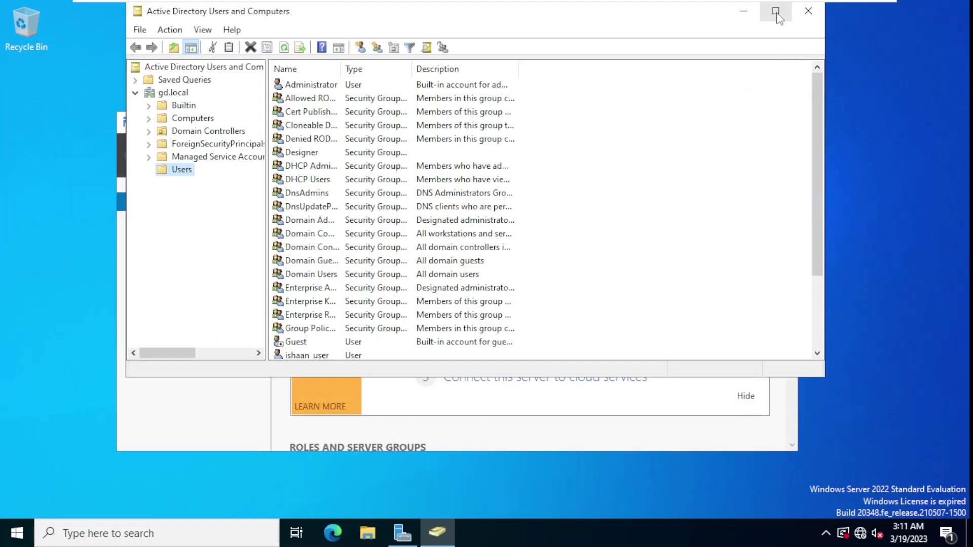
{"action": "left_click", "coordinate": [776, 11]}
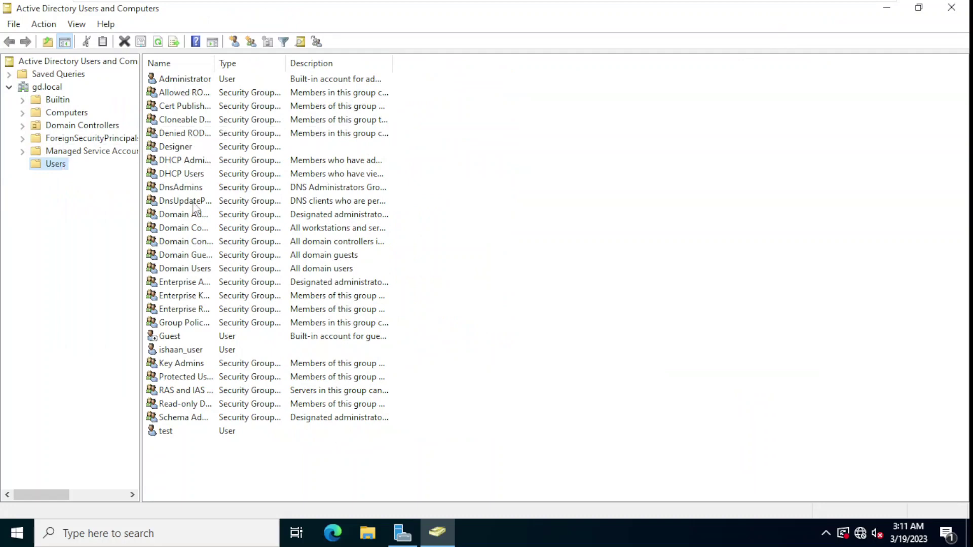
{"action": "left_click", "coordinate": [189, 352]}
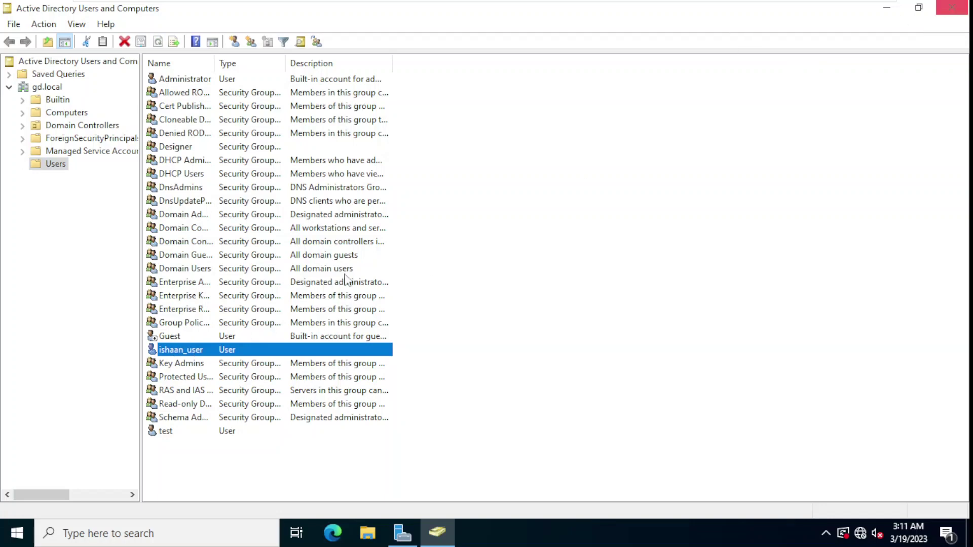
{"action": "left_click", "coordinate": [955, 9]}
Switch to the Windows 10 VM and sign in as the domain user with the account password.
{"action": "mouse_move", "coordinate": [552, 6]}
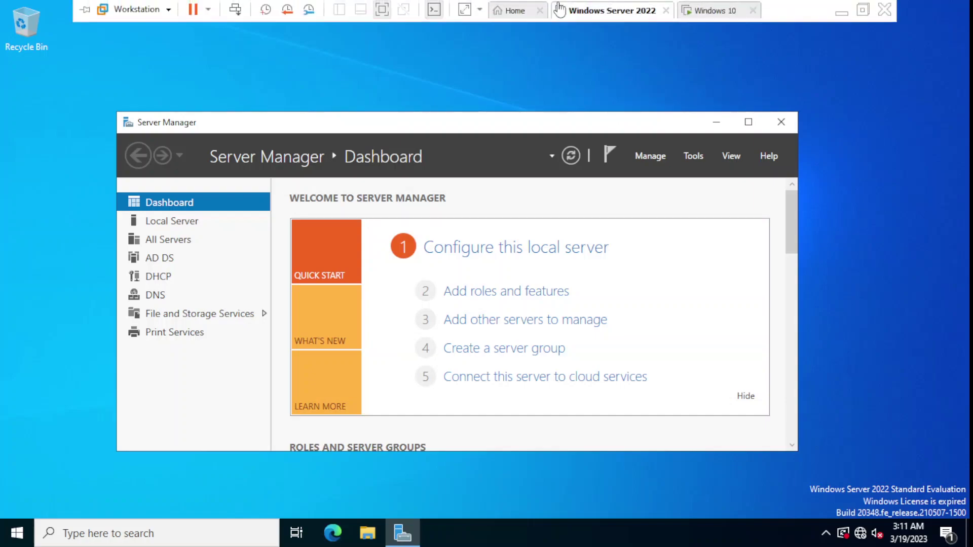
{"action": "left_click", "coordinate": [720, 11]}
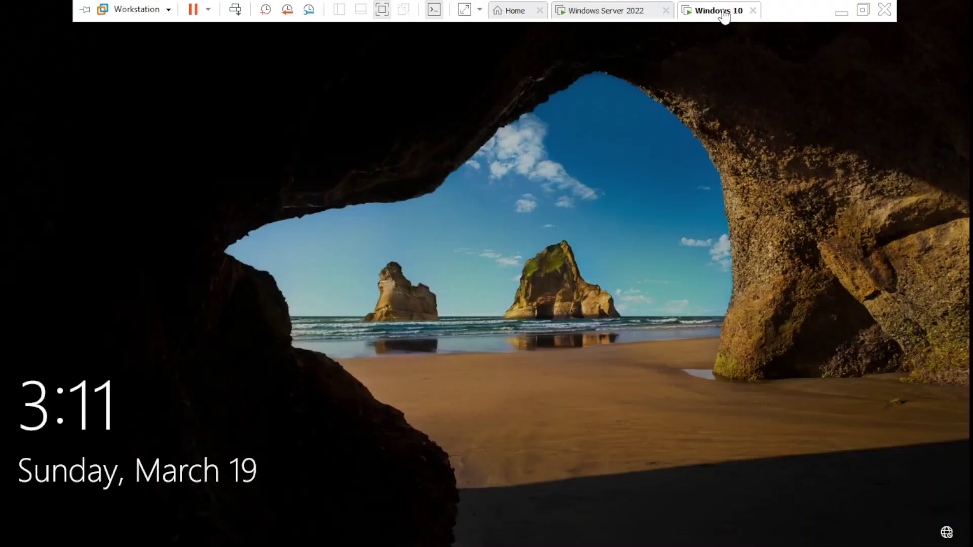
{"action": "left_click", "coordinate": [445, 282]}
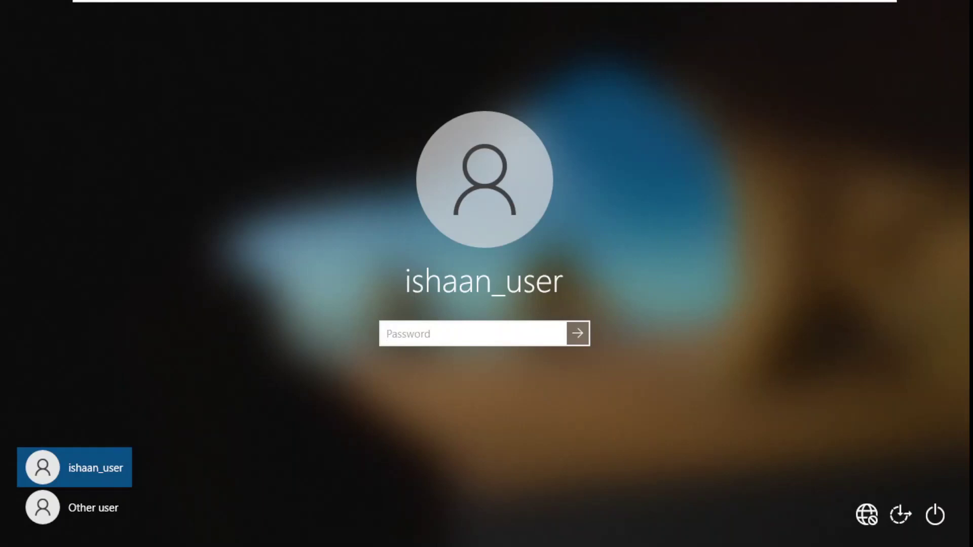
{"action": "type", "text": "P"}
{"action": "left_click", "coordinate": [580, 337]}
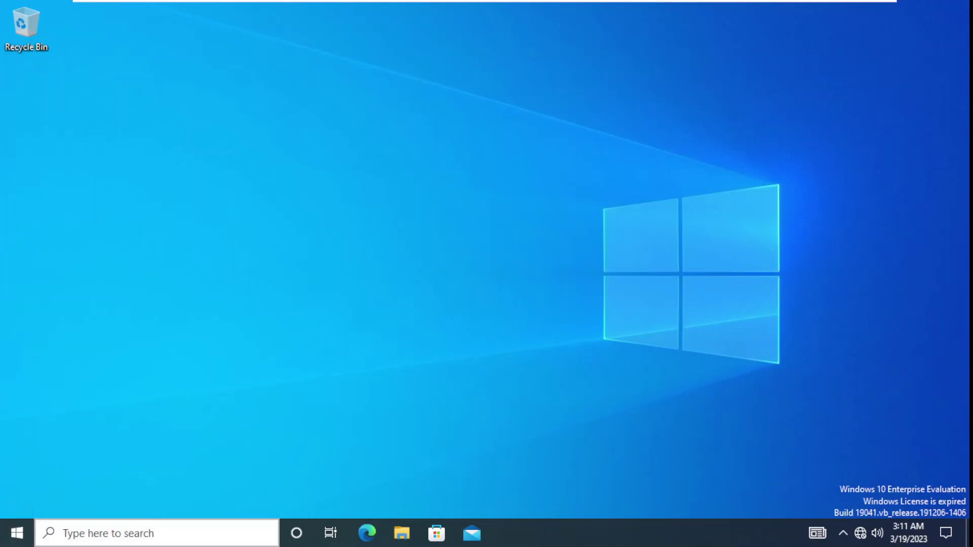
Search 'control', launch Control Panel, and drag the resulting Restrictions error aside.
{"action": "left_click", "coordinate": [127, 541]}
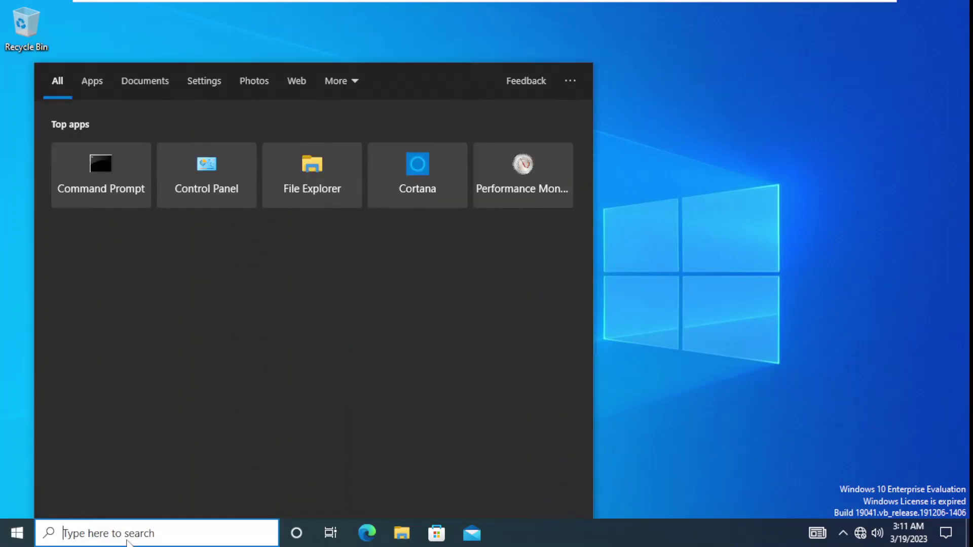
{"action": "type", "text": "contr"}
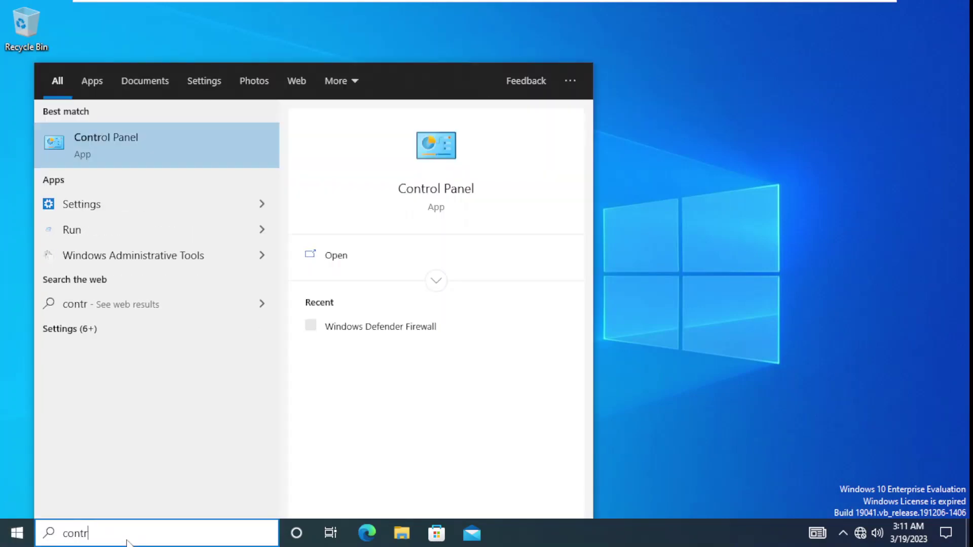
{"action": "type", "text": "ol"}
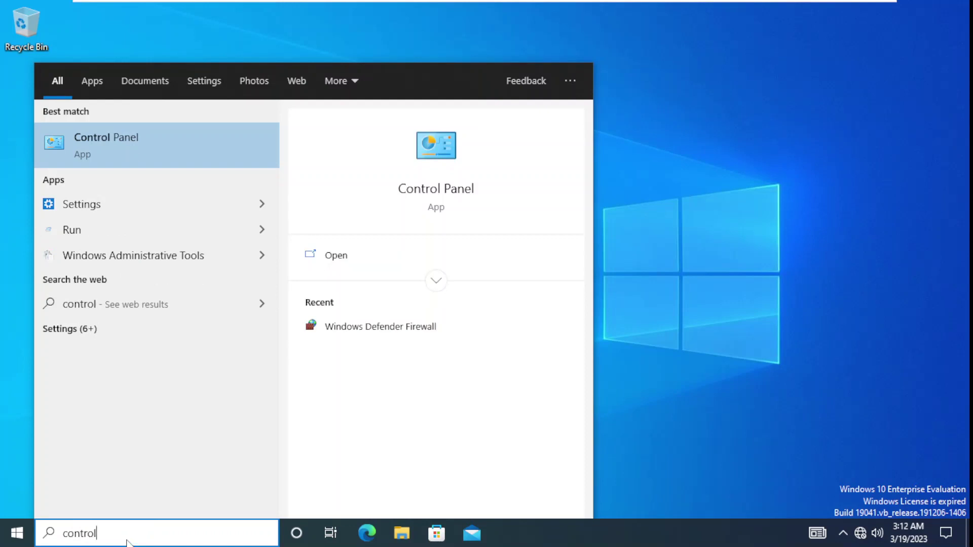
{"action": "left_click", "coordinate": [133, 152]}
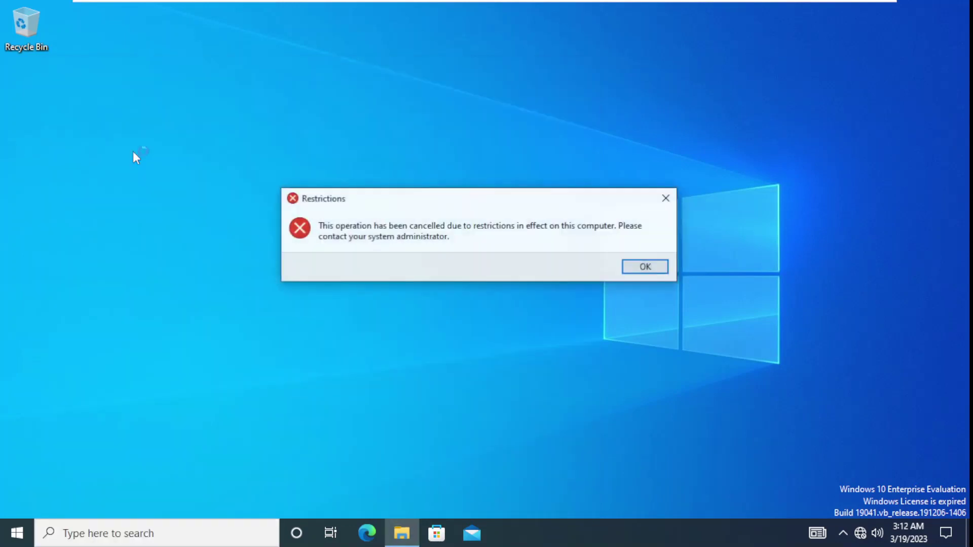
{"action": "left_click_drag", "start_coordinate": [342, 200], "coordinate": [250, 190]}
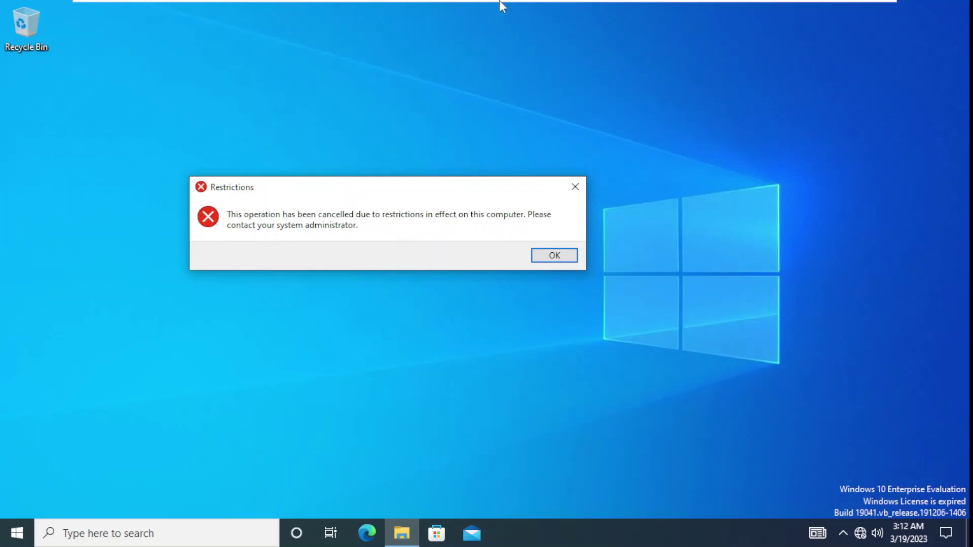
Switch briefly to the Windows Server 2022 VM and back to Windows 10.
{"action": "mouse_move", "coordinate": [538, 6]}
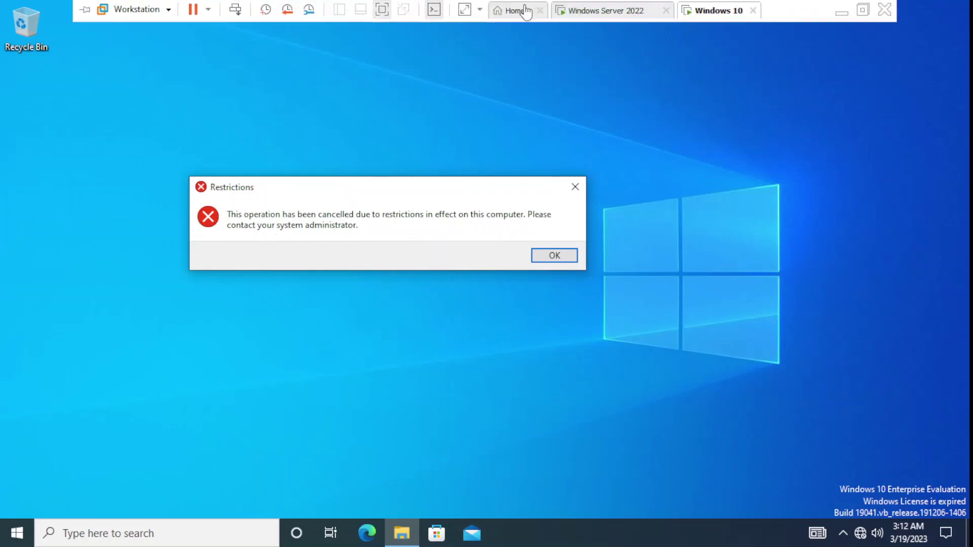
{"action": "left_click", "coordinate": [594, 20]}
{"action": "left_click", "coordinate": [693, 12]}
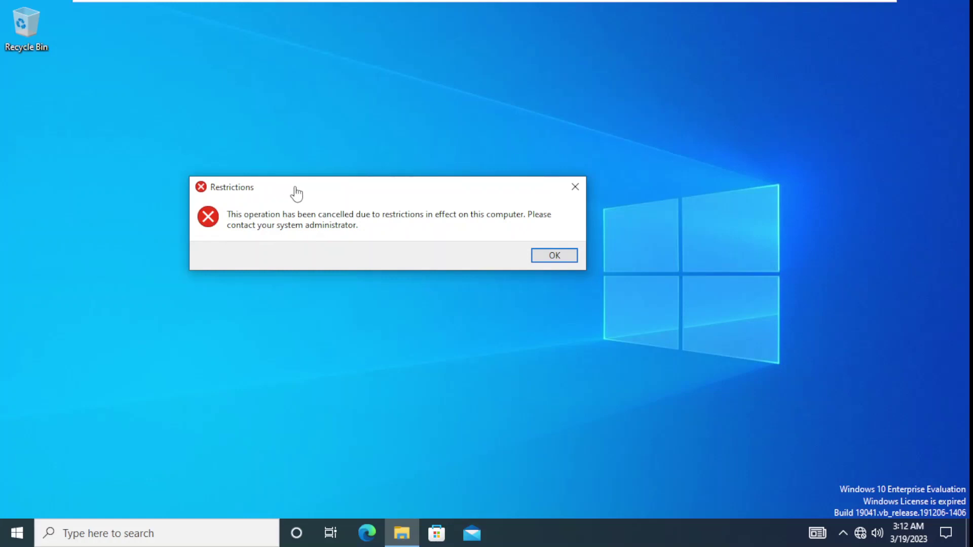
{"action": "mouse_move", "coordinate": [515, 1]}
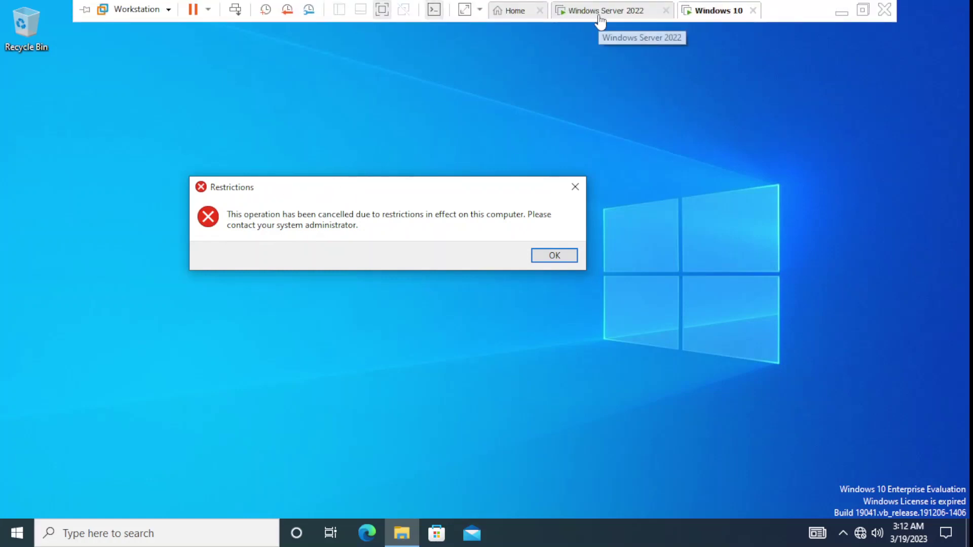